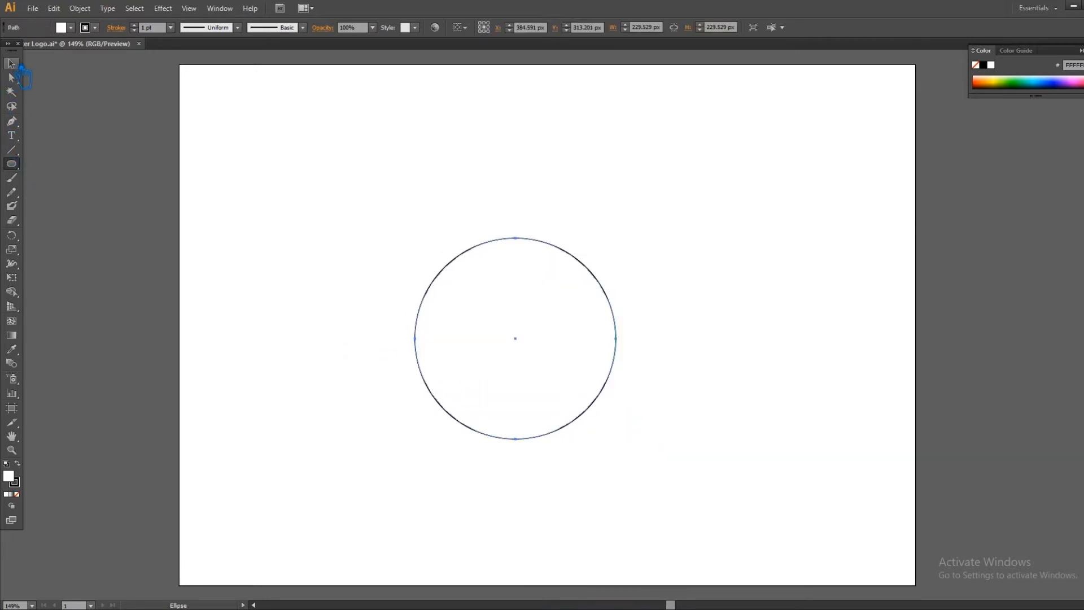
# Create a copy of the large circle about 193 px wide, touching the original's left edge from inside.
pyautogui.click(19, 66)
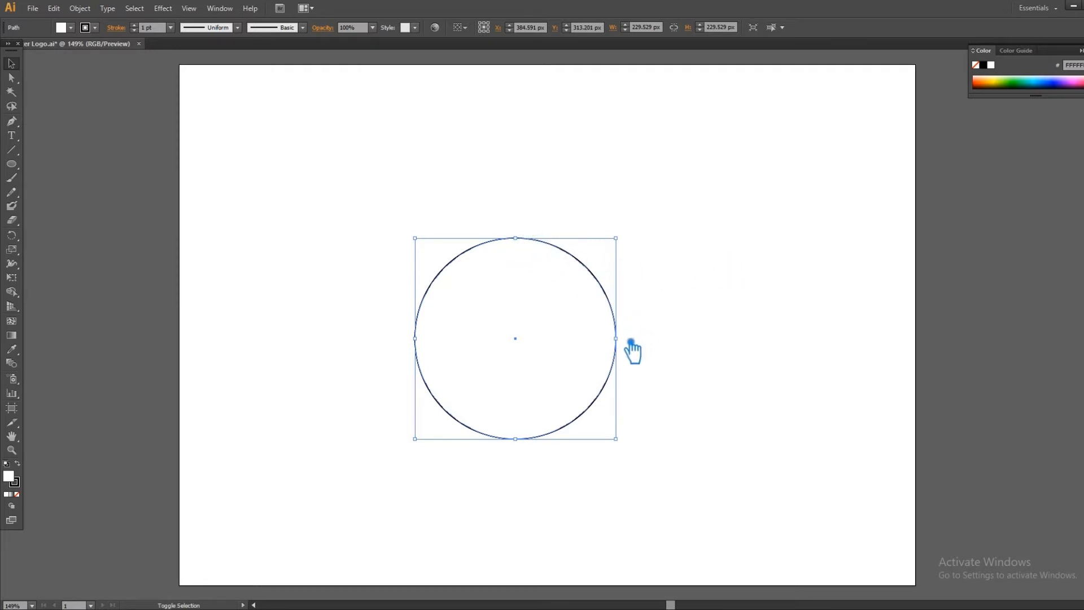
pyautogui.moveTo(627, 345); pyautogui.dragTo(595, 348)
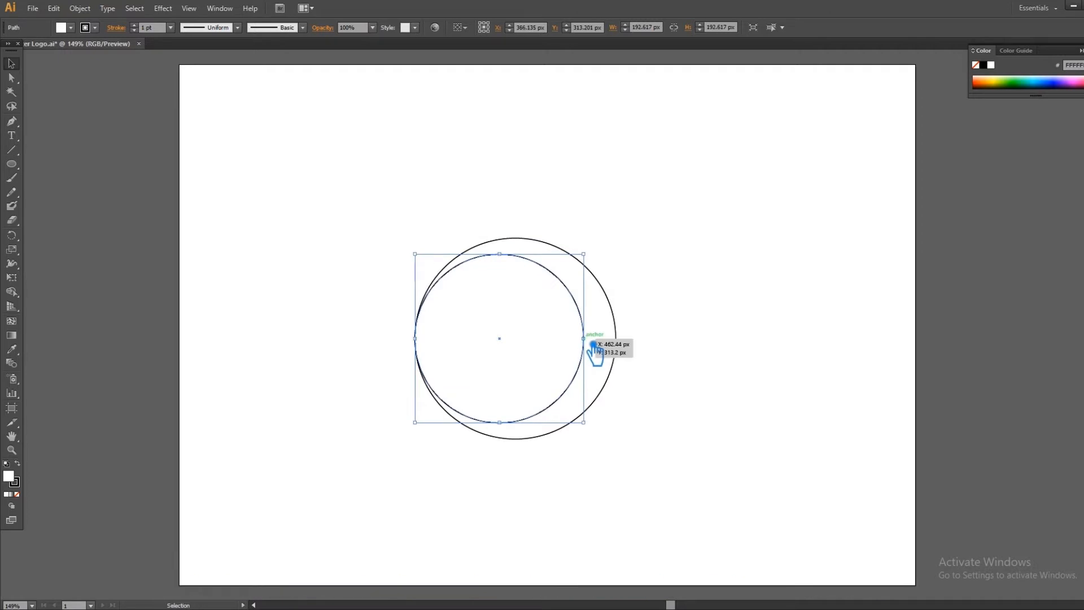
pyautogui.press('a')
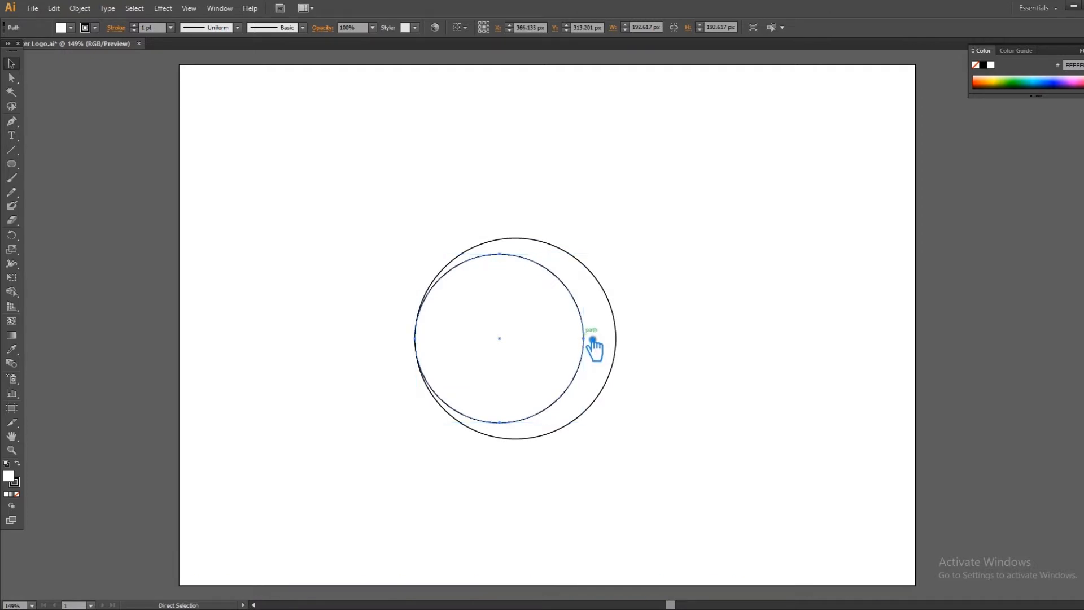
pyautogui.press('v')
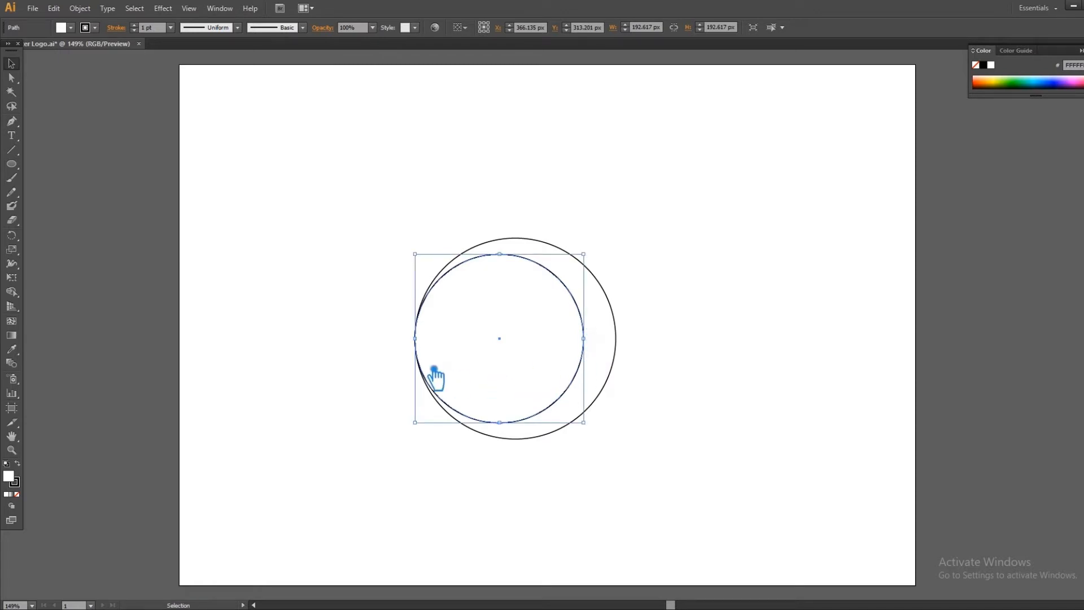
# Duplicate the smaller circle and nudge the copy right until it touches the large circle's right edge from inside.
pyautogui.press('Right')
pyautogui.press('Right')
pyautogui.press('Right')
pyautogui.press('Right')
pyautogui.press('Right')
pyautogui.press('Right')
pyautogui.press('Right')
pyautogui.press('Right')
pyautogui.press('Right')
pyautogui.press('Right')
pyautogui.press('Right')
pyautogui.press('Right')
pyautogui.press('Right')
pyautogui.press('Right')
pyautogui.press('Right')
pyautogui.press('Right')
pyautogui.press('Right')
pyautogui.press('Right')
pyautogui.press('Right')
pyautogui.press('Right')
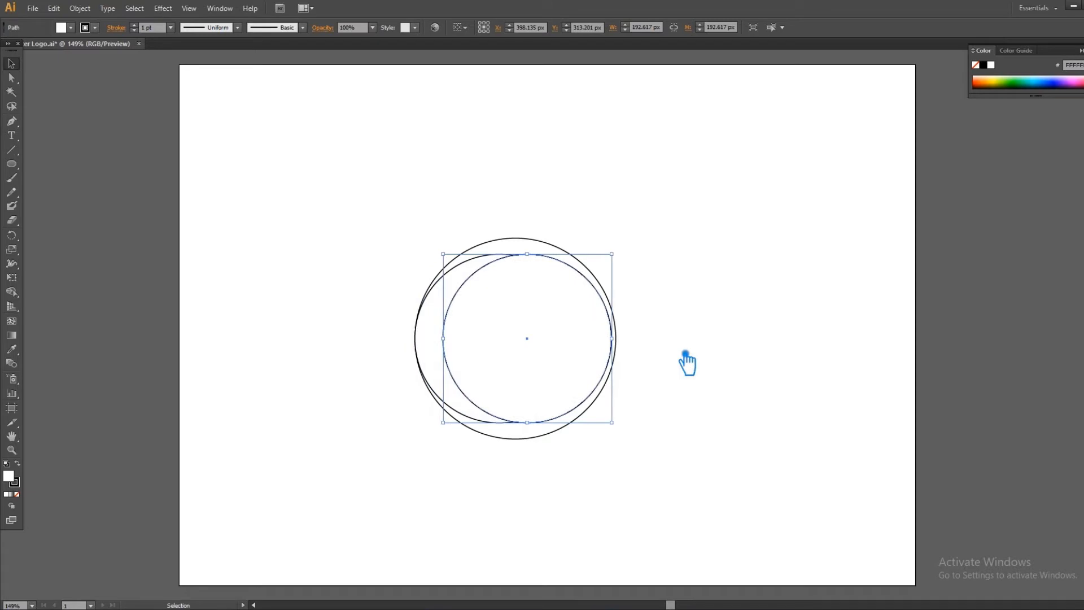
pyautogui.press('Right')
pyautogui.press('Right')
pyautogui.press('Right')
pyautogui.press('Right')
pyautogui.press('Right')
pyautogui.press('Right')
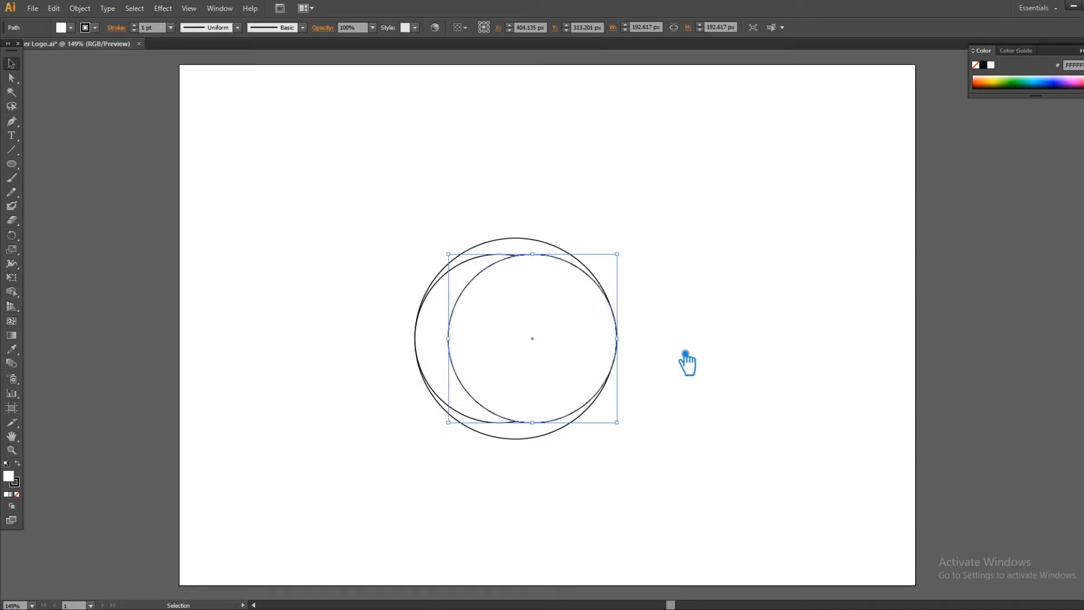
pyautogui.press('a')
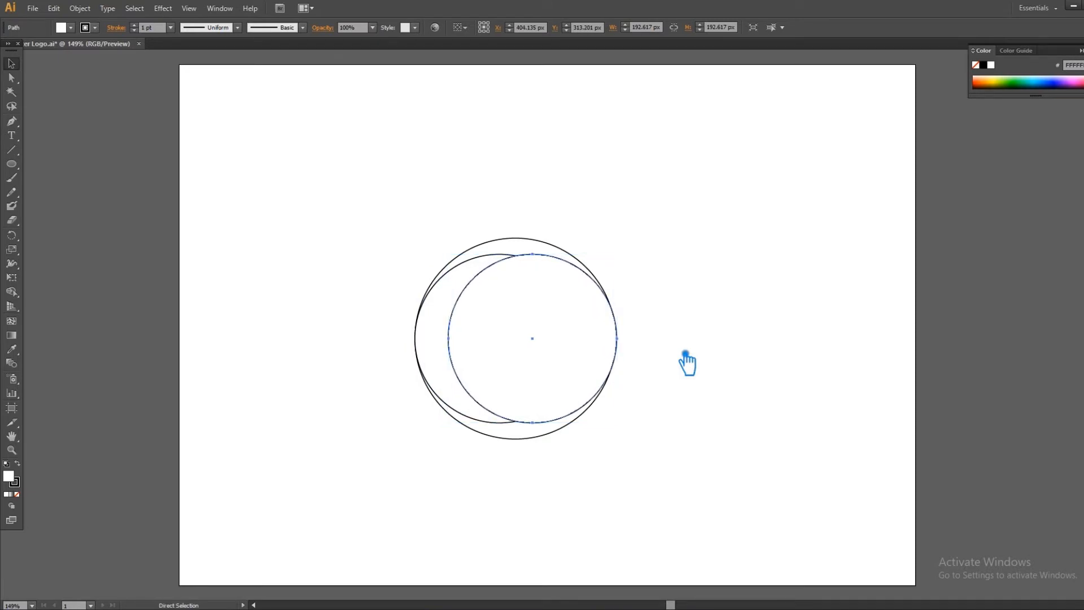
pyautogui.hotkey('ctrl', '+')
pyautogui.hotkey('ctrl', '+')
pyautogui.press('v')
pyautogui.press('Left')
pyautogui.press('Left')
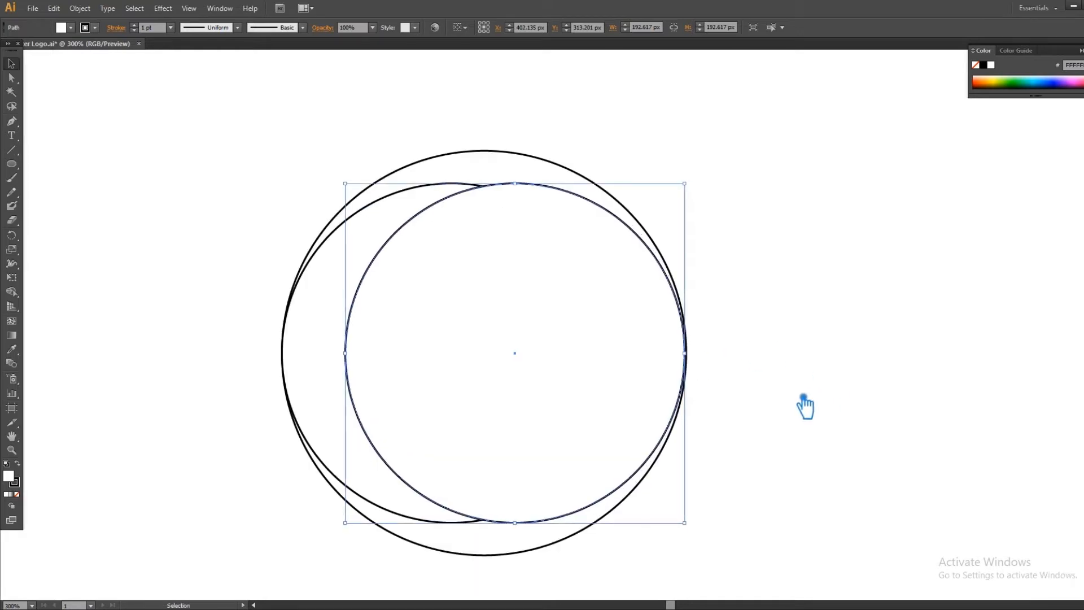
pyautogui.press('Right')
pyautogui.click(805, 406)
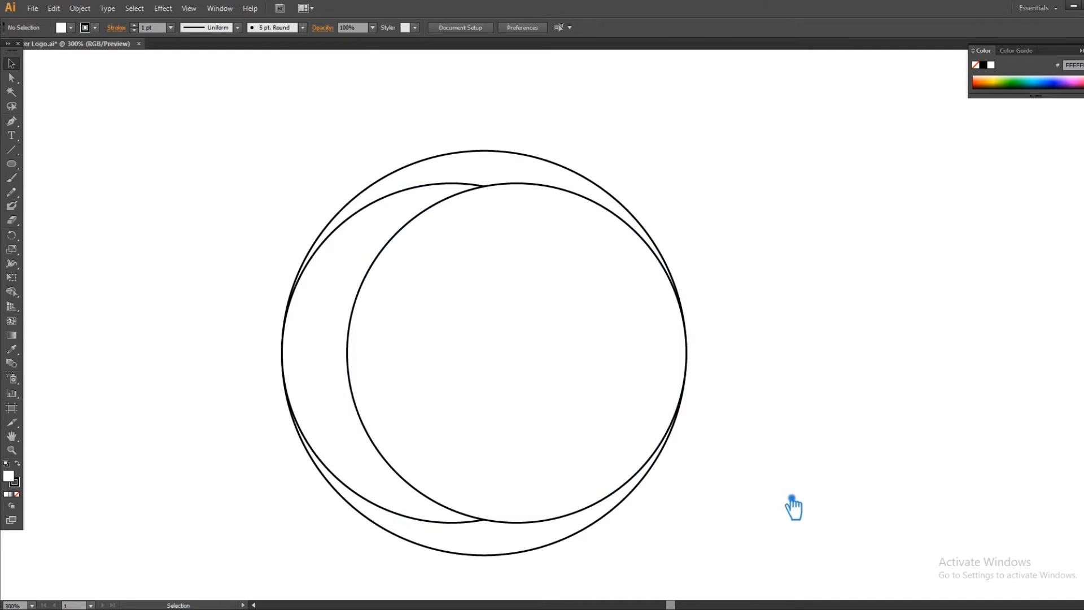
pyautogui.moveTo(740, 561); pyautogui.dragTo(169, 158)
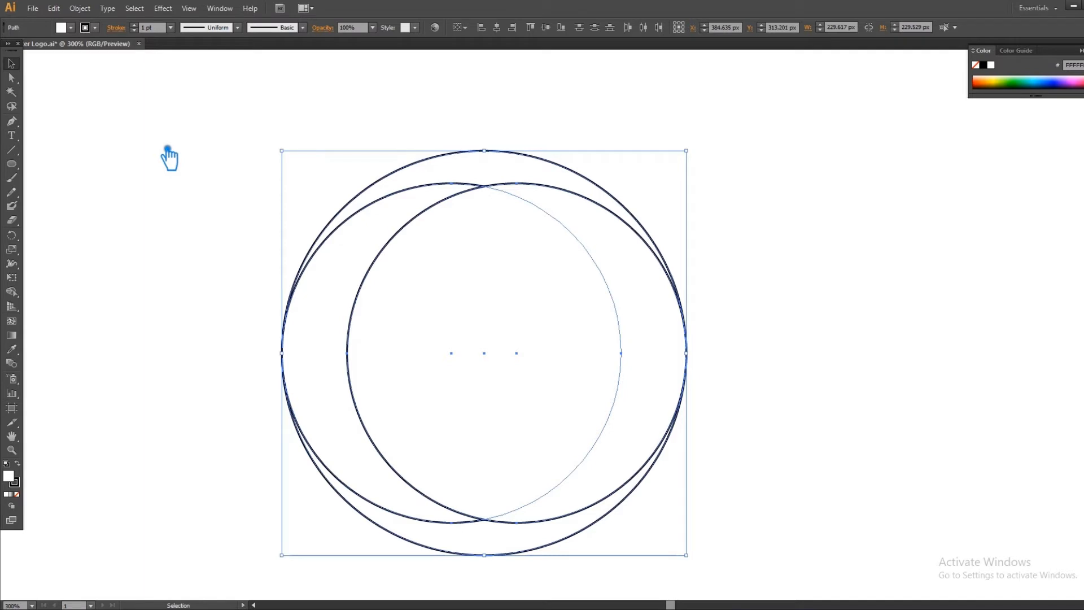
pyautogui.click(834, 286)
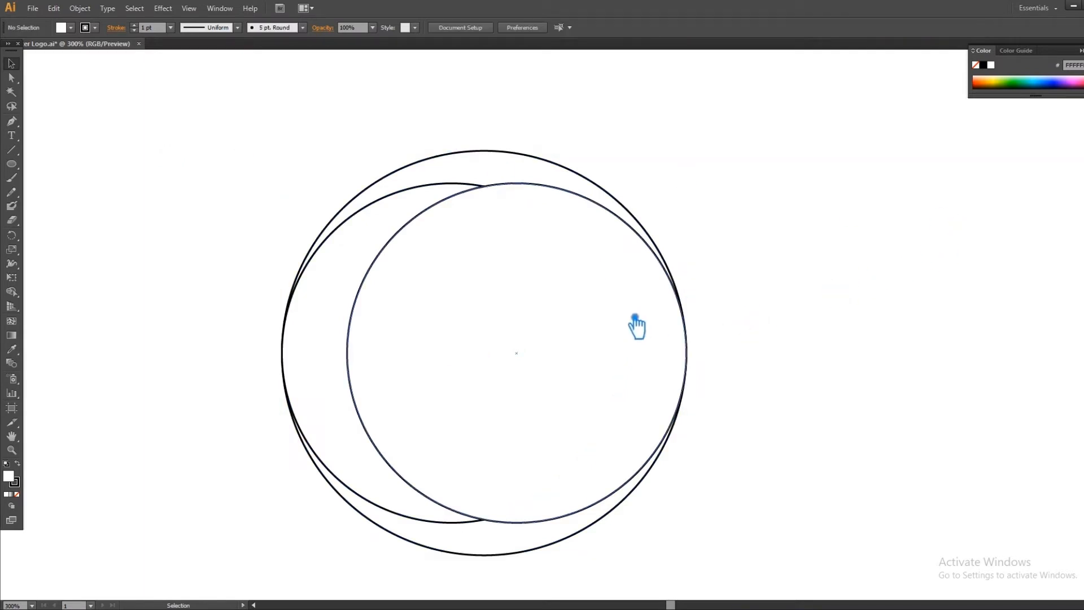
# Place two more copies of the smaller circle, one touching the large circle's top edge and one its bottom edge.
pyautogui.click(678, 291)
pyautogui.press('a')
pyautogui.press('v')
pyautogui.moveTo(678, 281); pyautogui.dragTo(647, 249)
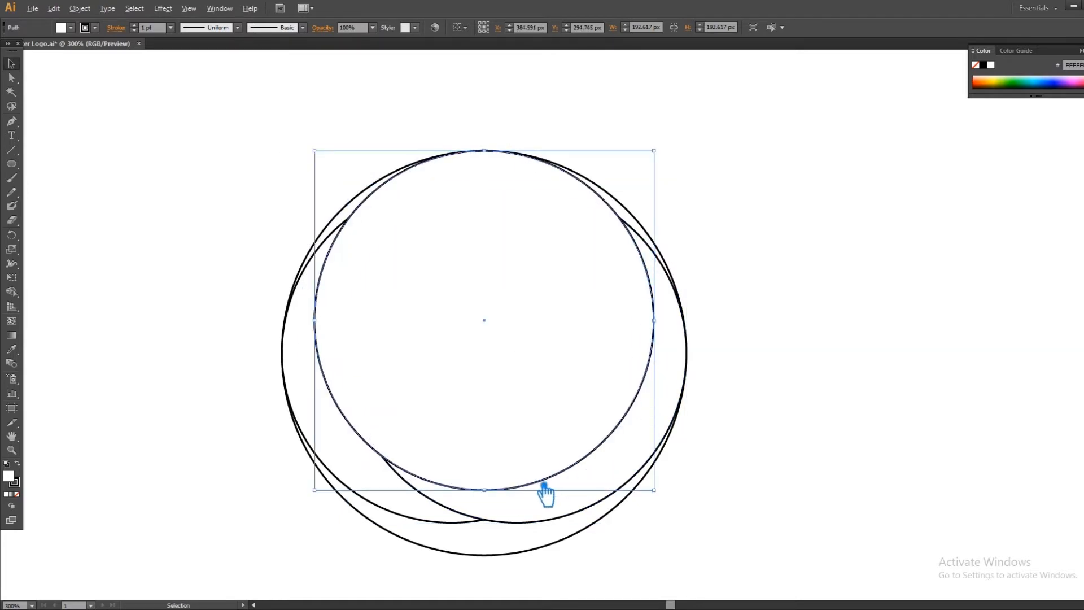
pyautogui.moveTo(540, 487); pyautogui.dragTo(537, 555)
# Split all five overlapping circles with Pathfinder Divide and ungroup the resulting pieces.
pyautogui.click(770, 506)
pyautogui.moveTo(719, 550); pyautogui.dragTo(227, 148)
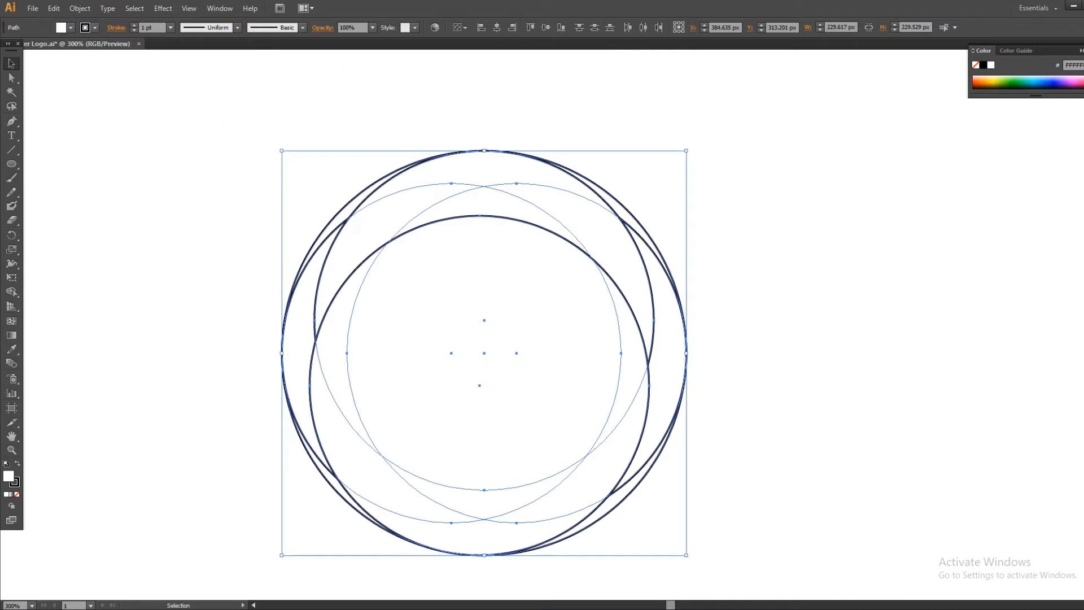
pyautogui.hotkey('ctrl', 'shift', 'F9')
pyautogui.click(988, 386)
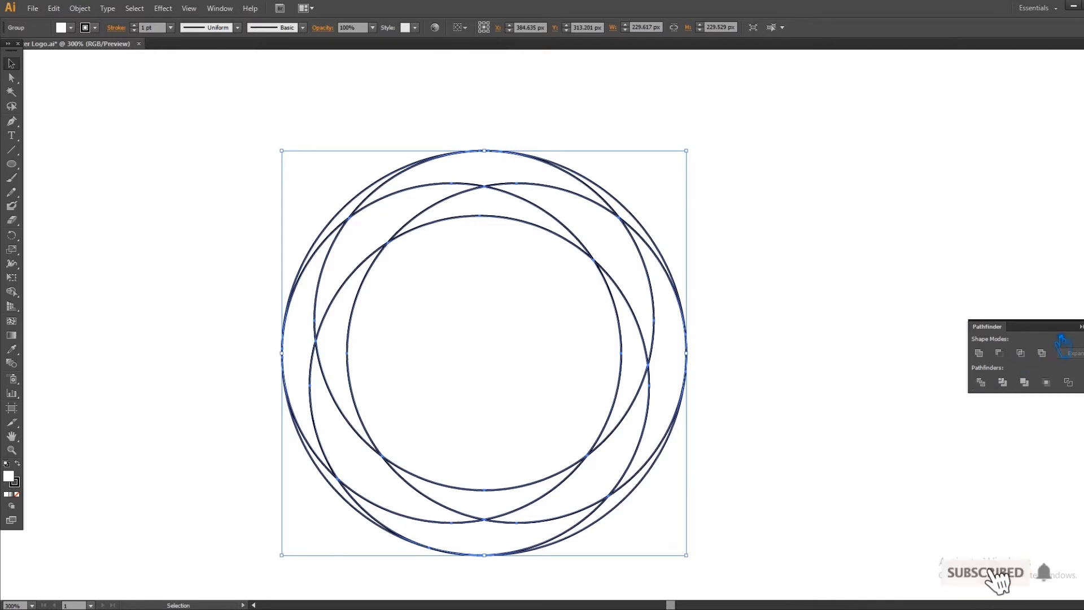
pyautogui.hotkey('ctrl', 'shift', 'F9')
pyautogui.click(985, 317)
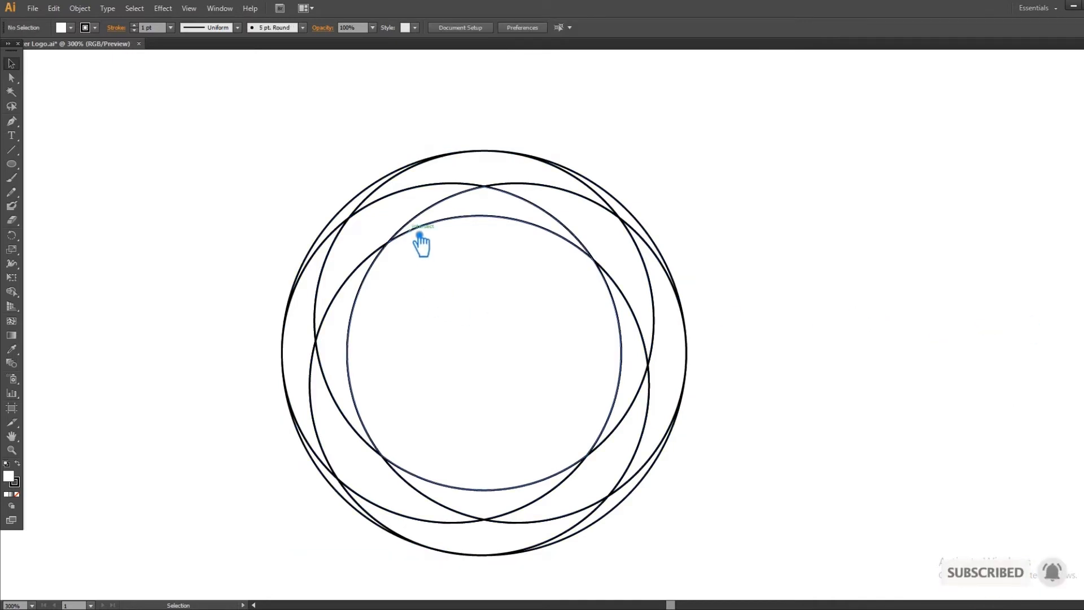
pyautogui.click(420, 234)
pyautogui.rightClick(420, 235)
pyautogui.click(464, 303)
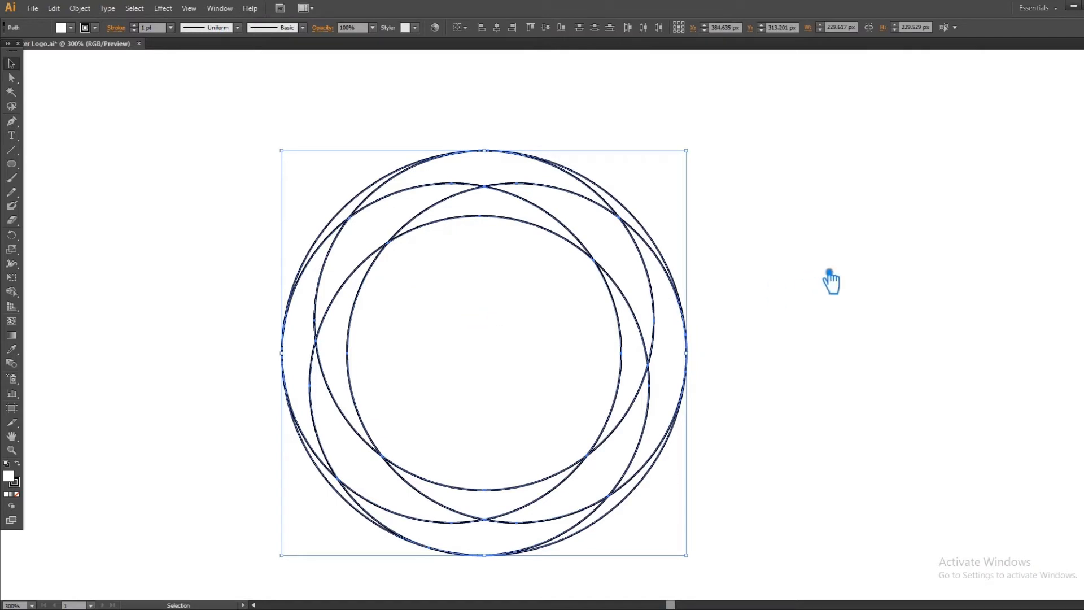
# Swap fill and stroke on all the pieces so they have a black fill and no stroke.
pyautogui.click(819, 283)
pyautogui.moveTo(741, 490); pyautogui.dragTo(152, 169)
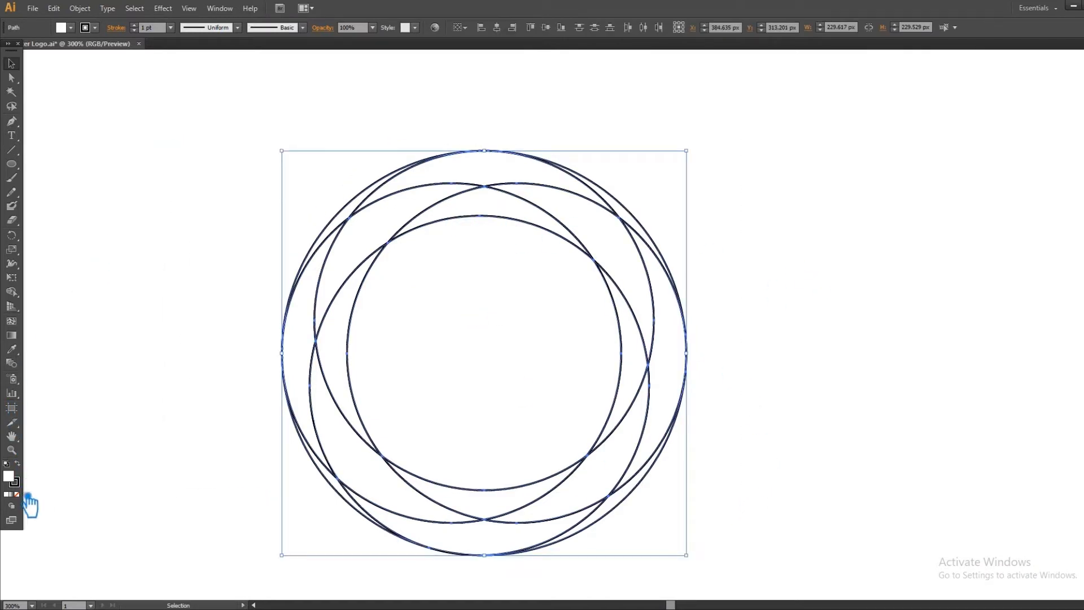
pyautogui.click(18, 463)
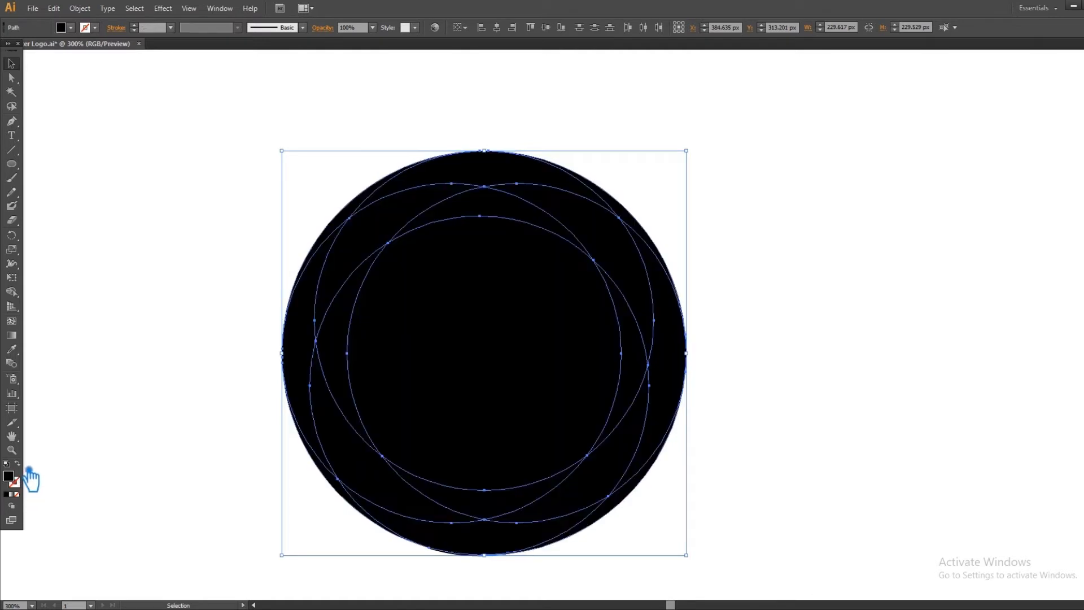
pyautogui.click(835, 368)
# Apply Pathfinder Divide again to all the black-filled pieces.
pyautogui.moveTo(733, 551); pyautogui.dragTo(202, 168)
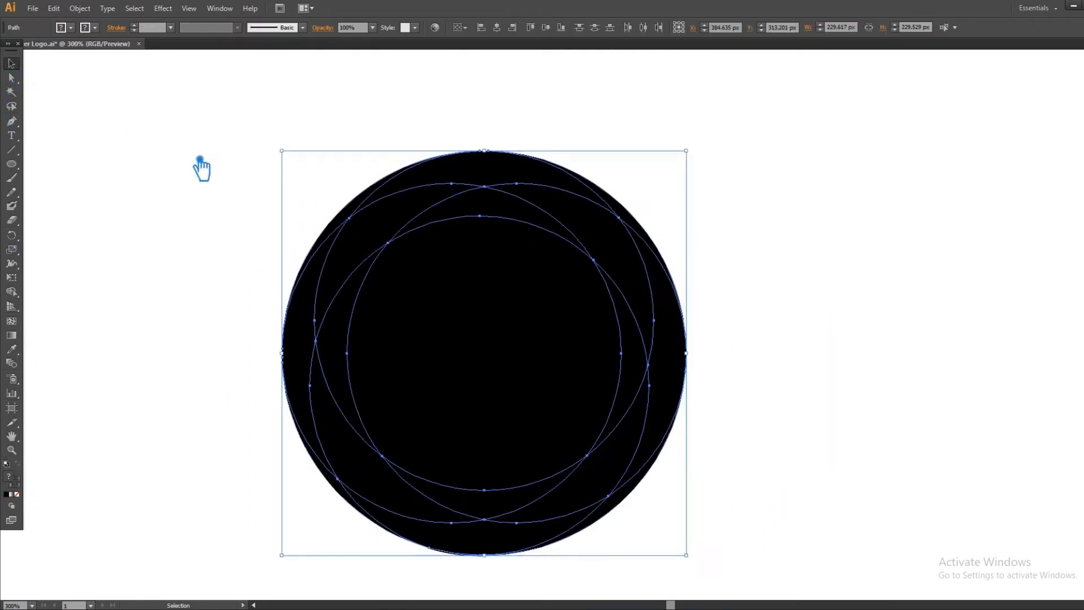
pyautogui.hotkey('ctrl', 'shift', 'F9')
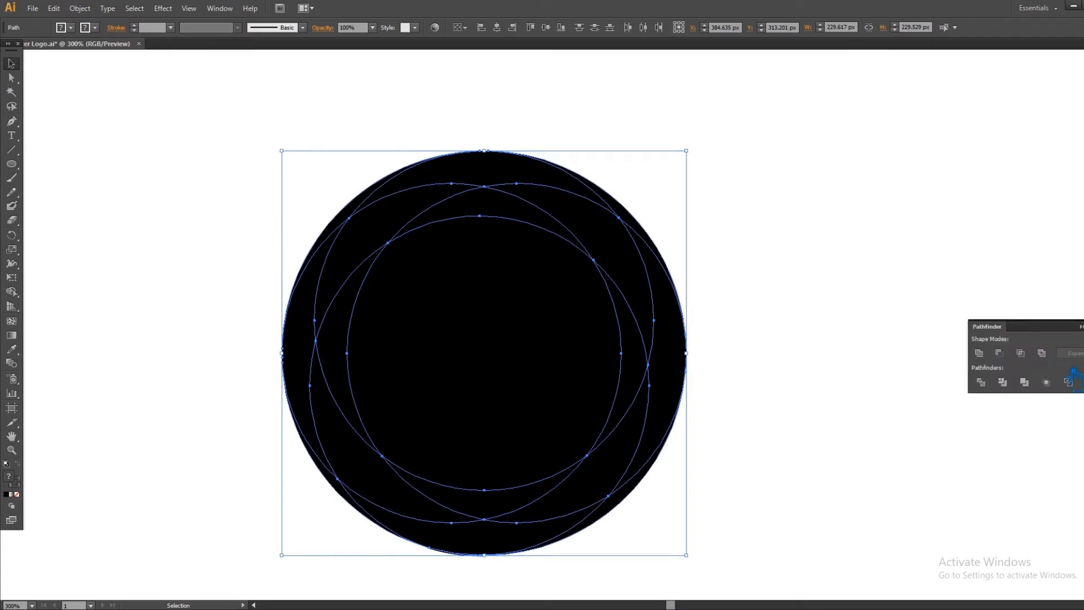
pyautogui.click(1005, 357)
pyautogui.hotkey('ctrl', 'z')
pyautogui.click(1001, 382)
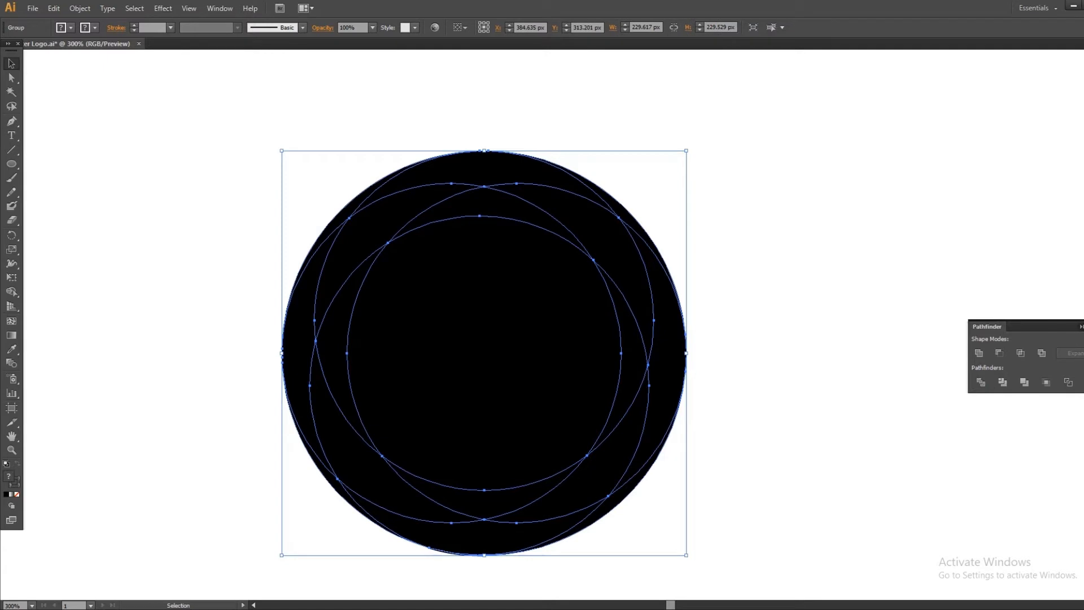
# Ungroup the divided black shape and delete its large central piece, leaving a ring.
pyautogui.click(871, 339)
pyautogui.click(479, 353)
pyautogui.rightClick(470, 344)
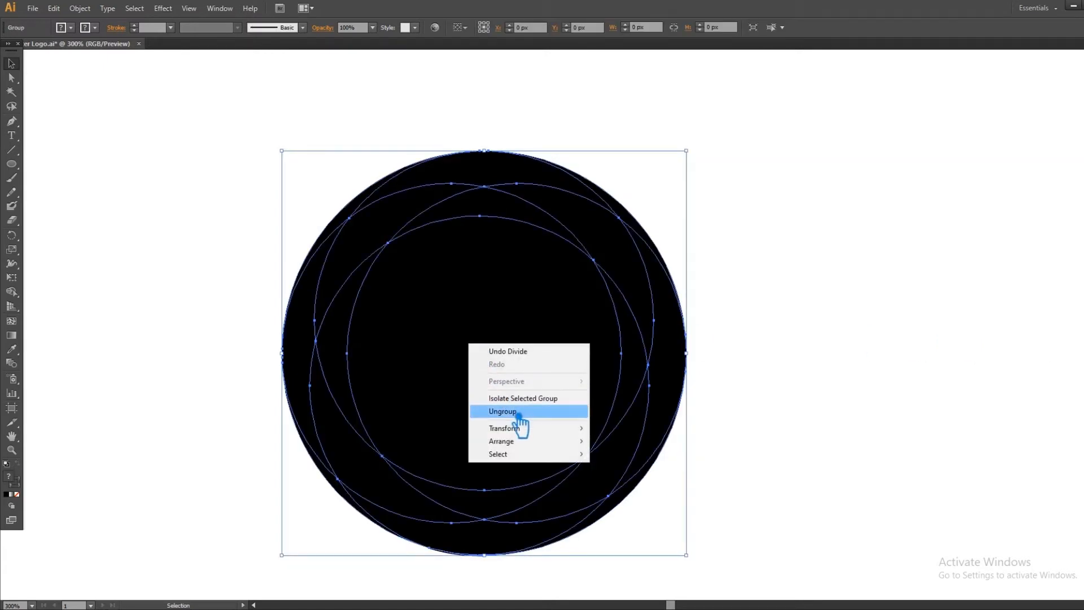
pyautogui.click(519, 412)
pyautogui.click(789, 322)
pyautogui.click(508, 364)
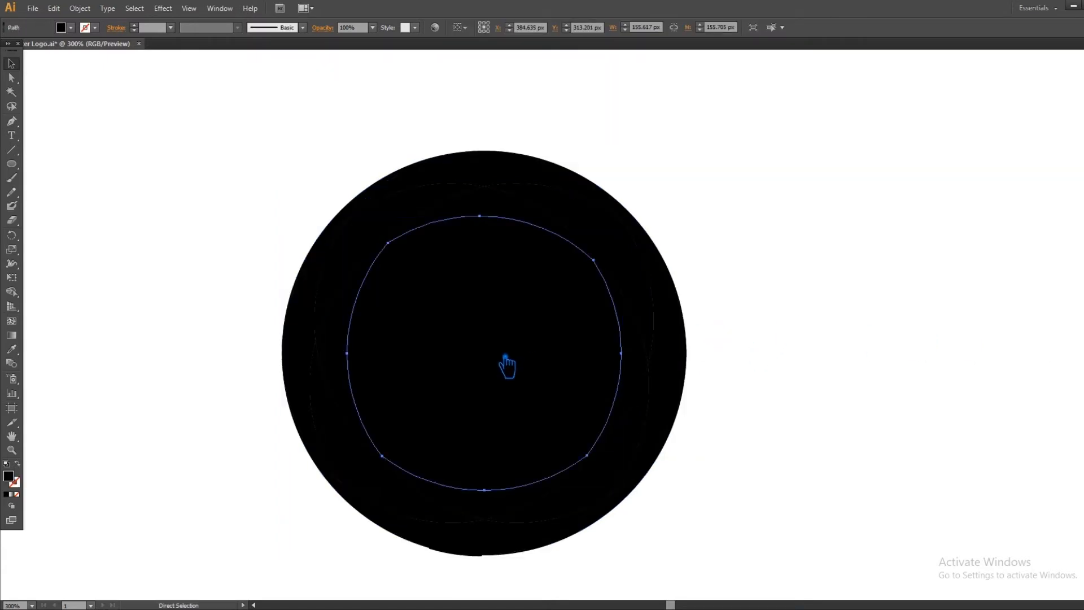
pyautogui.press('Delete')
# Group the diagonal crescent pieces that form the middle band of the ring.
pyautogui.moveTo(737, 537); pyautogui.dragTo(250, 161)
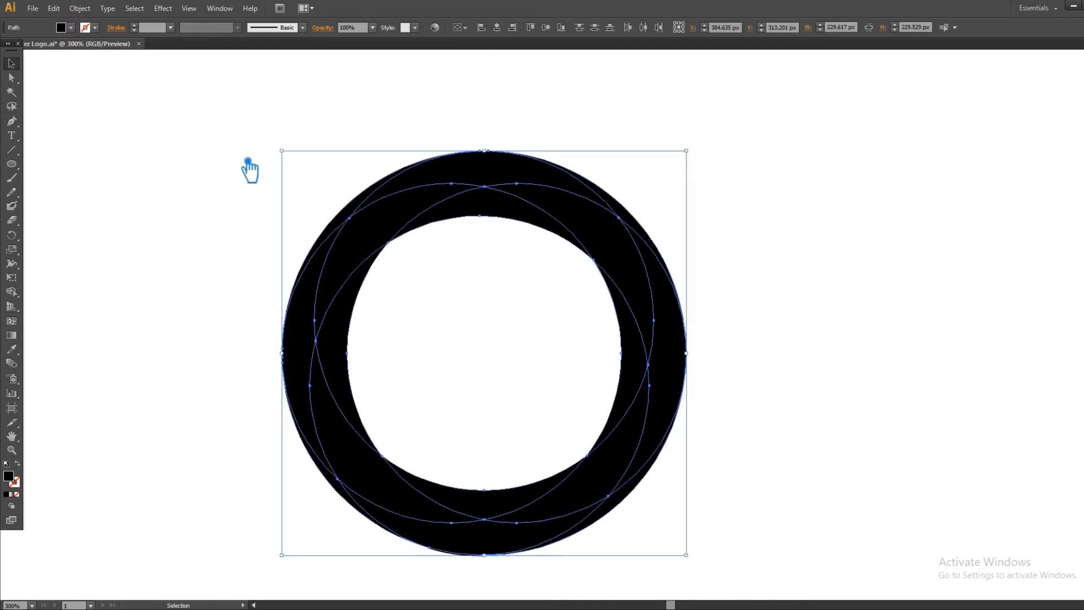
pyautogui.click(807, 338)
pyautogui.click(388, 237)
pyautogui.keyDown('shift'); pyautogui.click(605, 240); pyautogui.keyUp('shift')
pyautogui.keyDown('shift'); pyautogui.click(638, 347); pyautogui.keyUp('shift')
pyautogui.keyDown('shift'); pyautogui.click(637, 442); pyautogui.keyUp('shift')
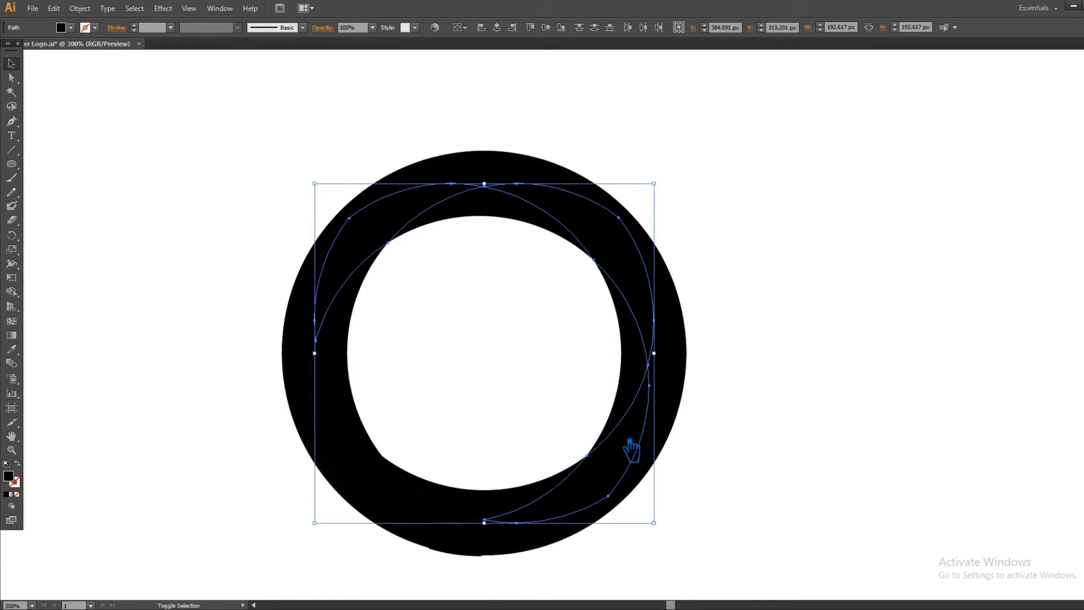
pyautogui.keyDown('shift'); pyautogui.click(383, 489); pyautogui.keyUp('shift')
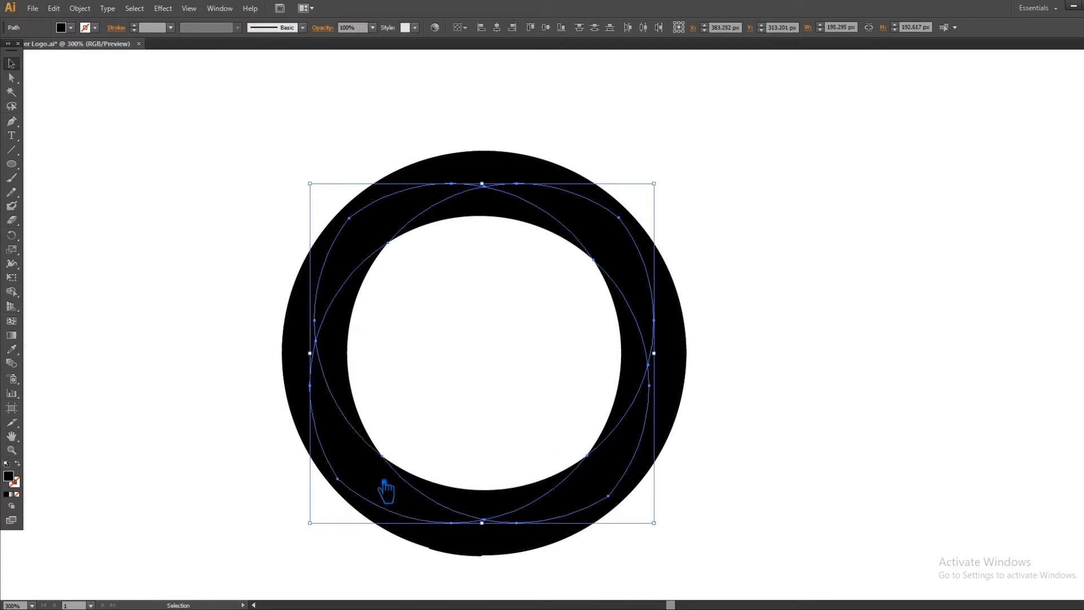
pyautogui.hotkey('ctrl', 'g')
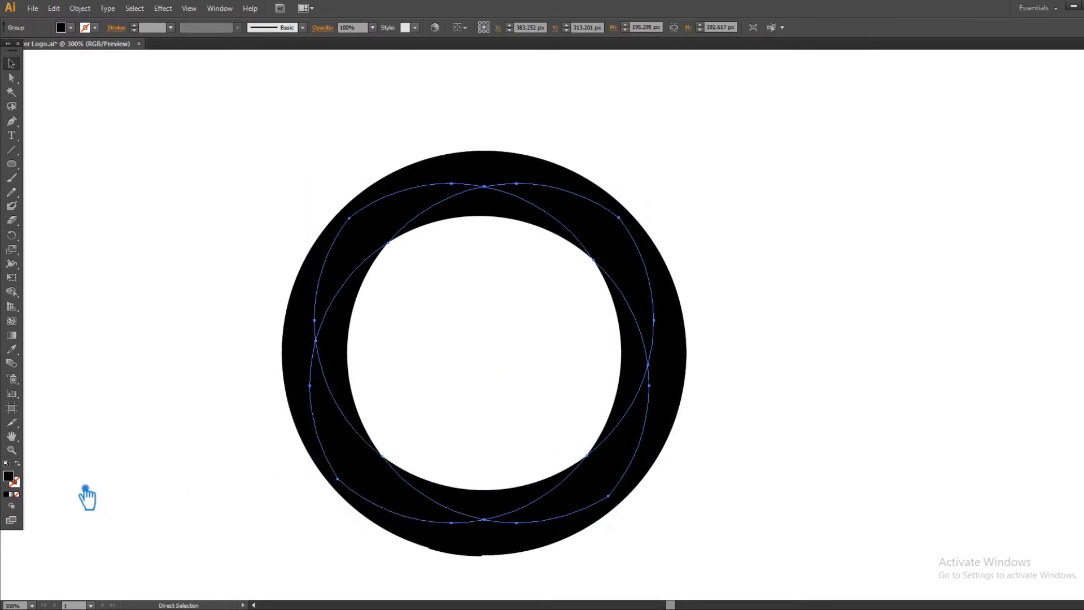
# Fill the grouped middle-band pieces with a dark grey.
pyautogui.doubleClick(11, 478)
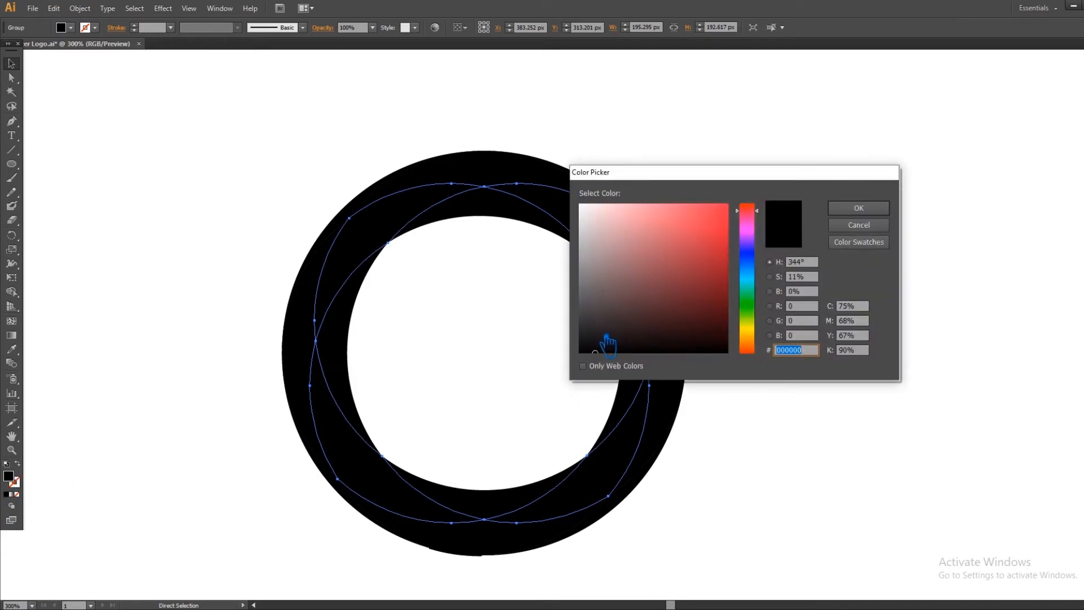
pyautogui.click(607, 337)
pyautogui.click(859, 208)
pyautogui.click(847, 222)
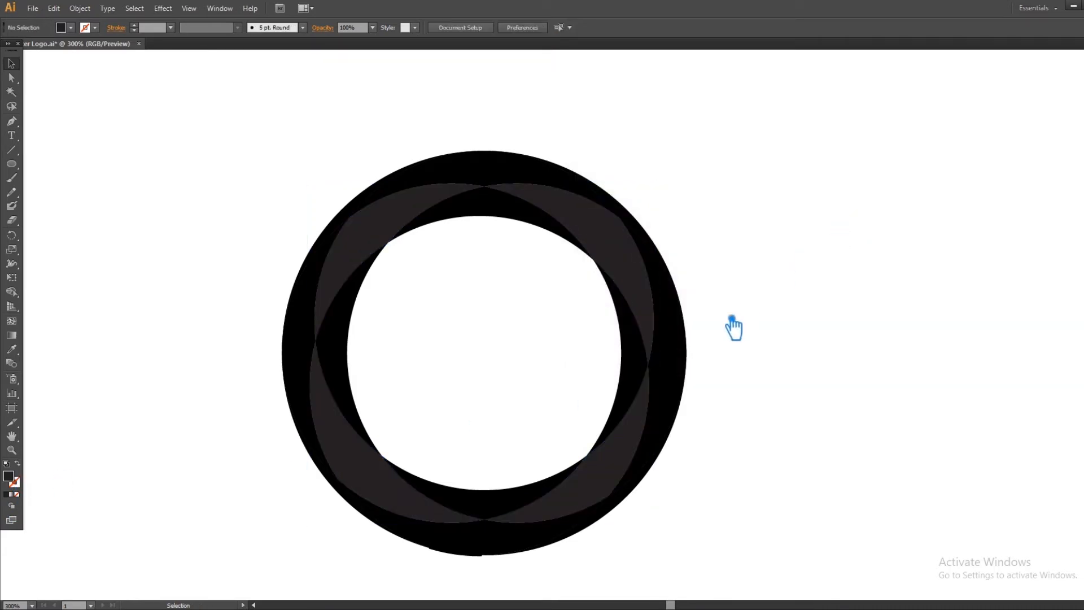
# Group the four outer pieces at the ring's left, right, top and bottom.
pyautogui.click(684, 346)
pyautogui.keyDown('shift'); pyautogui.click(322, 325); pyautogui.keyUp('shift')
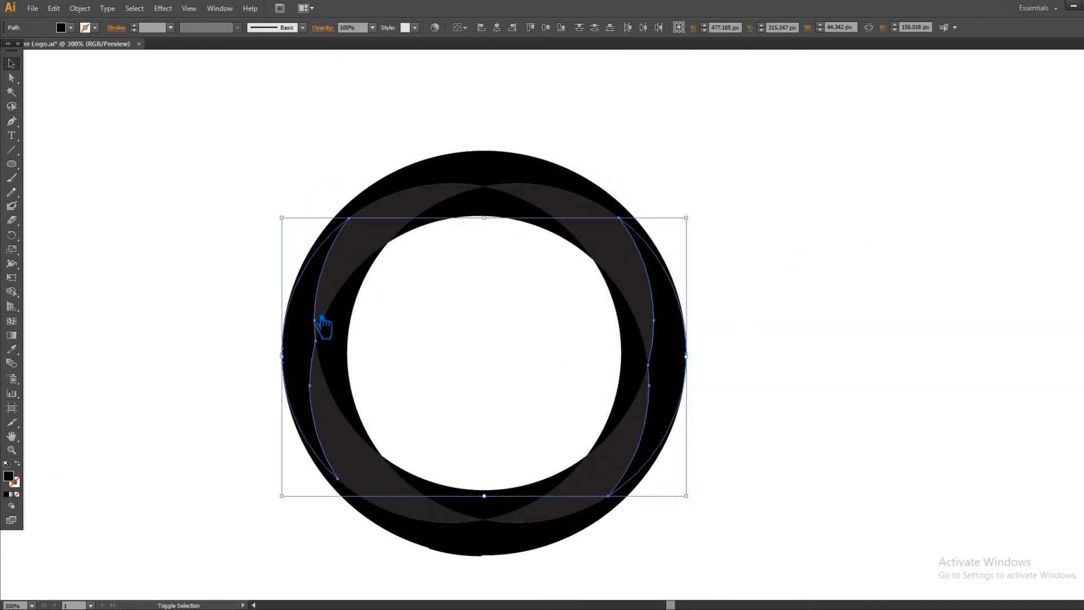
pyautogui.keyDown('shift'); pyautogui.click(484, 169); pyautogui.keyUp('shift')
pyautogui.keyDown('shift'); pyautogui.click(497, 547); pyautogui.keyUp('shift')
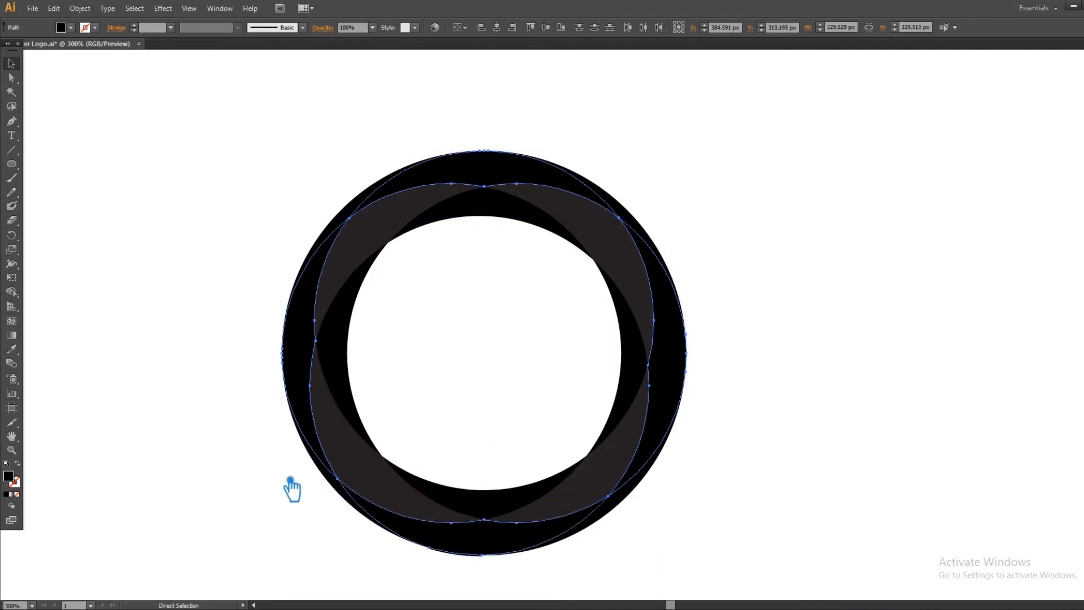
pyautogui.hotkey('ctrl', 'g')
# Fill the grouped outer pieces with the dark red colour 28030D.
pyautogui.doubleClick(21, 479)
pyautogui.moveTo(634, 292)
pyautogui.mouseDown()
pyautogui.moveTo(613, 304)
pyautogui.moveTo(719, 330)
pyautogui.mouseUp()
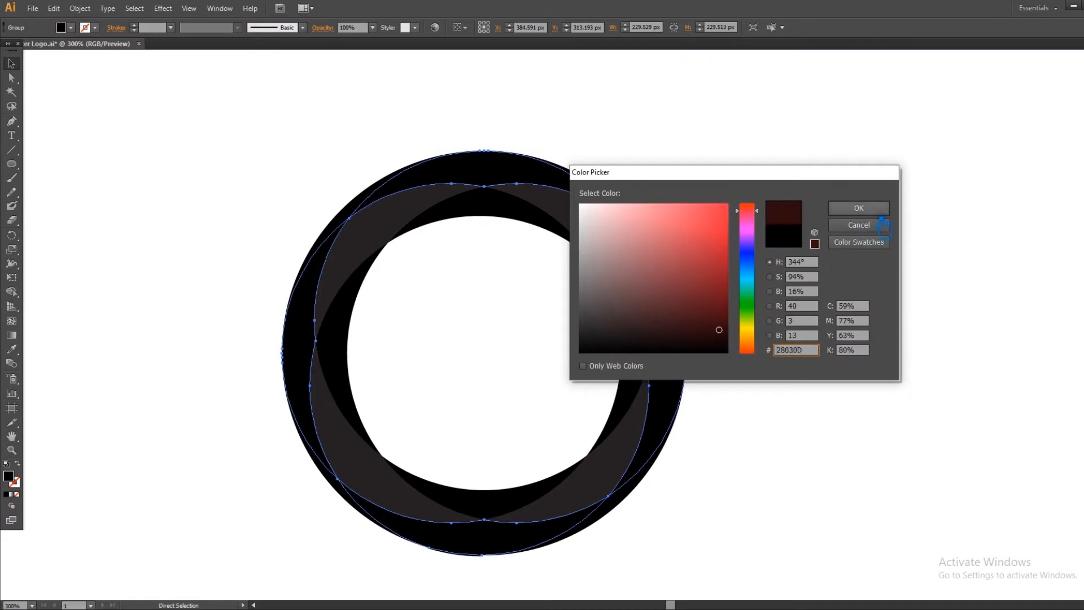
pyautogui.click(881, 215)
pyautogui.click(884, 223)
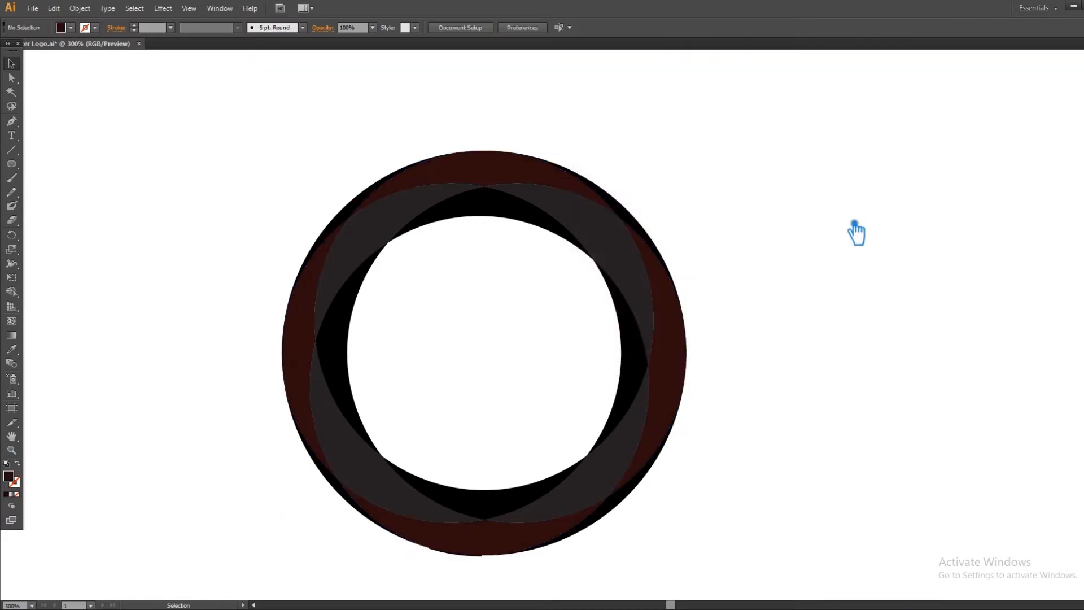
# Group the four inner pieces that border the ring's central opening.
pyautogui.click(500, 220)
pyautogui.keyDown('shift'); pyautogui.click(351, 363); pyautogui.keyUp('shift')
pyautogui.keyDown('shift'); pyautogui.click(489, 518); pyautogui.keyUp('shift')
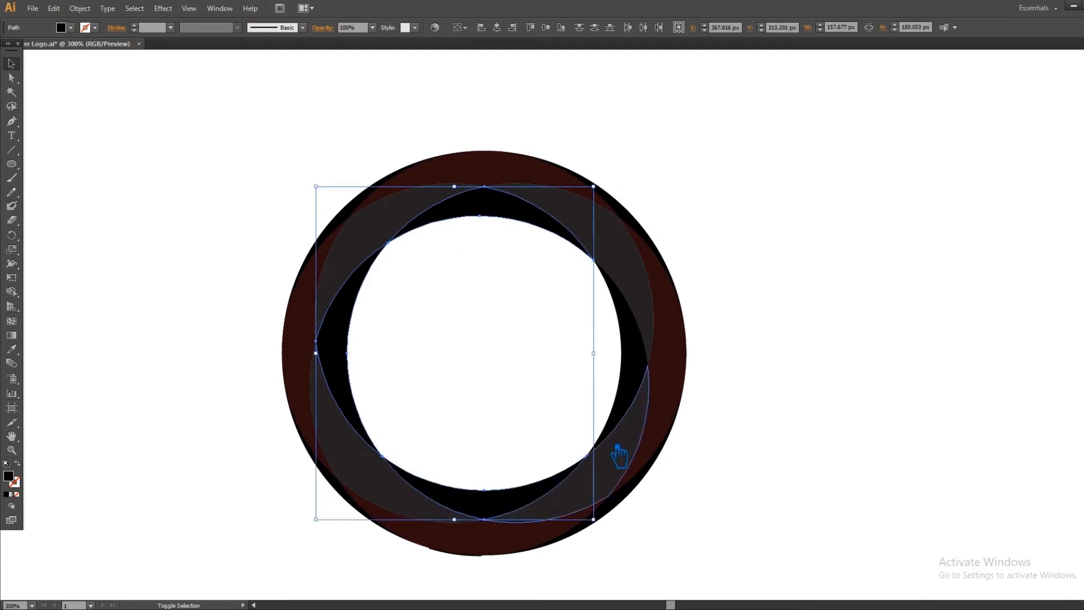
pyautogui.keyDown('shift'); pyautogui.click(639, 369); pyautogui.keyUp('shift')
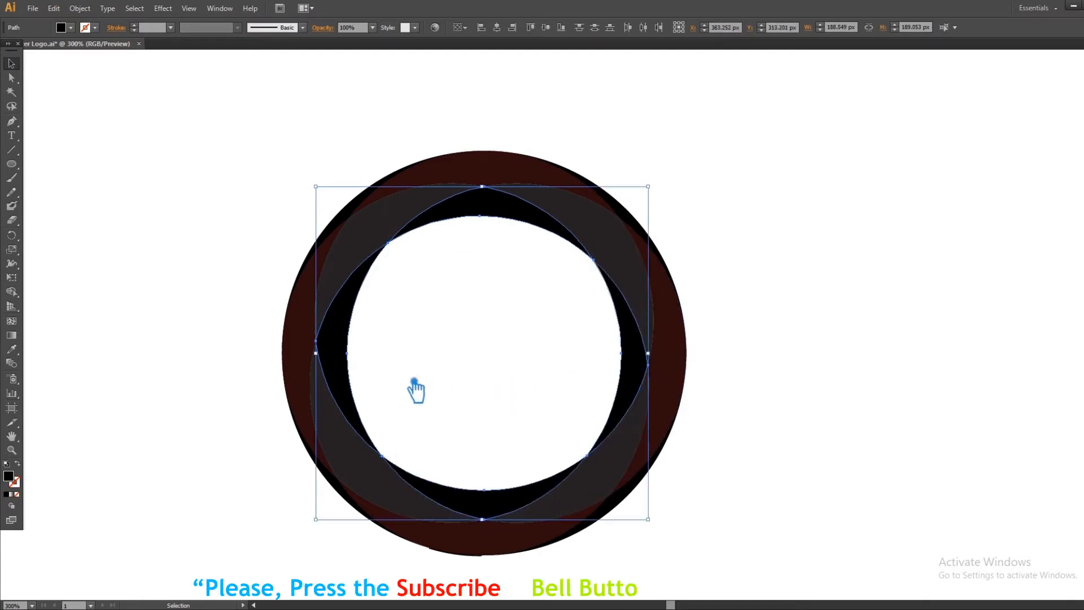
pyautogui.hotkey('ctrl', 'g')
# Fill the grouped inner pieces with a dark reddish brown.
pyautogui.doubleClick(14, 480)
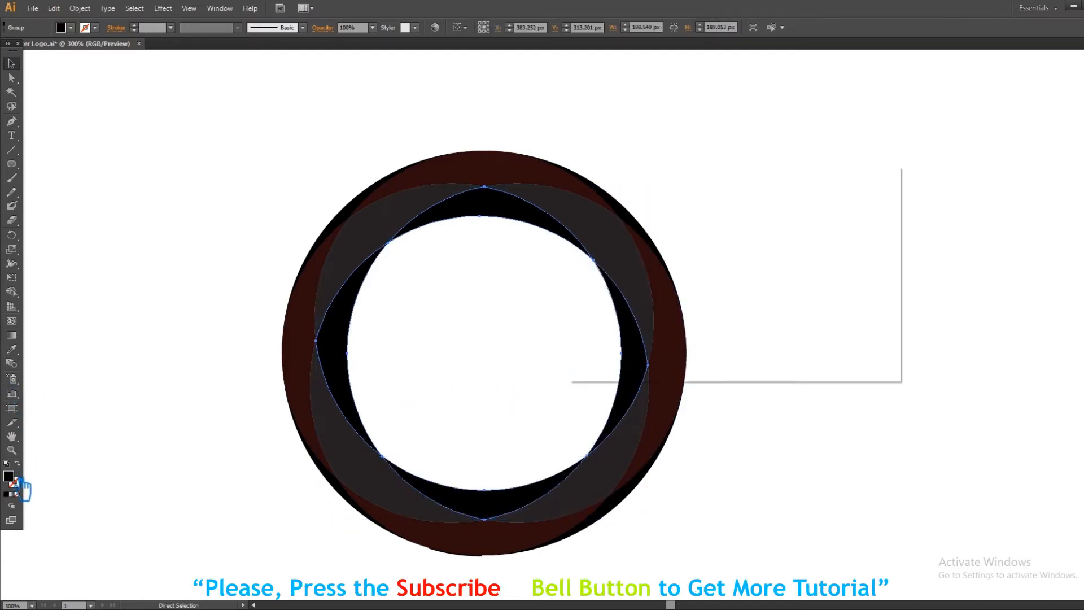
pyautogui.click(780, 351)
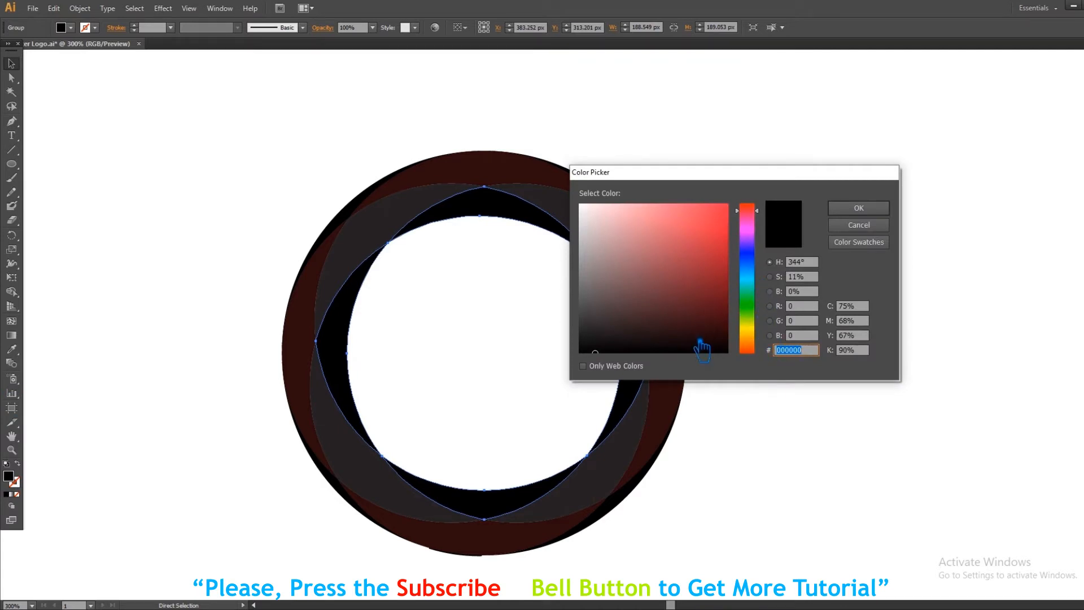
pyautogui.click(686, 326)
pyautogui.click(871, 210)
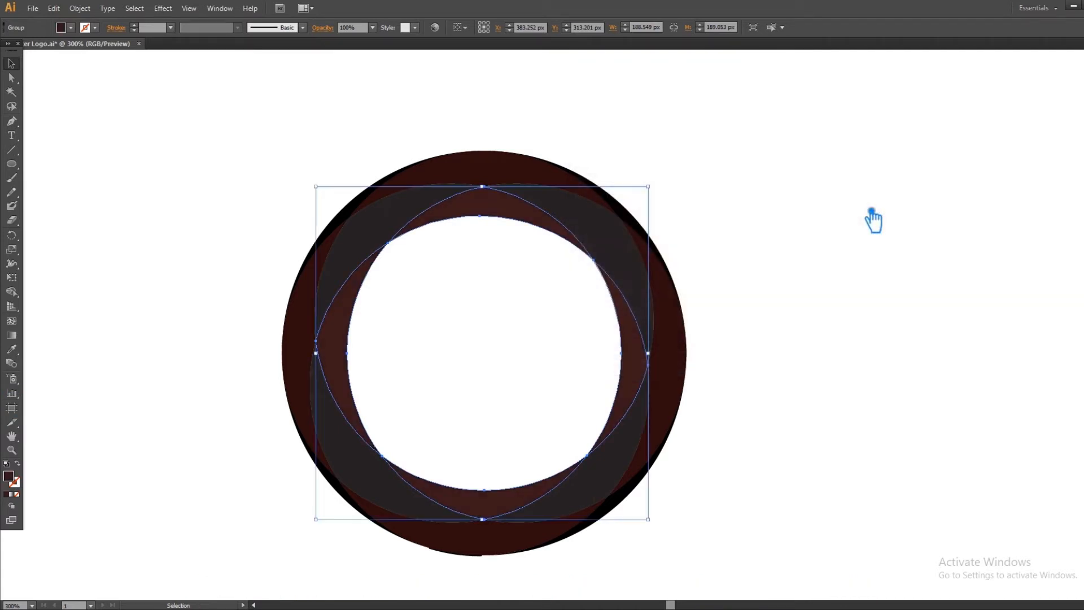
pyautogui.click(873, 215)
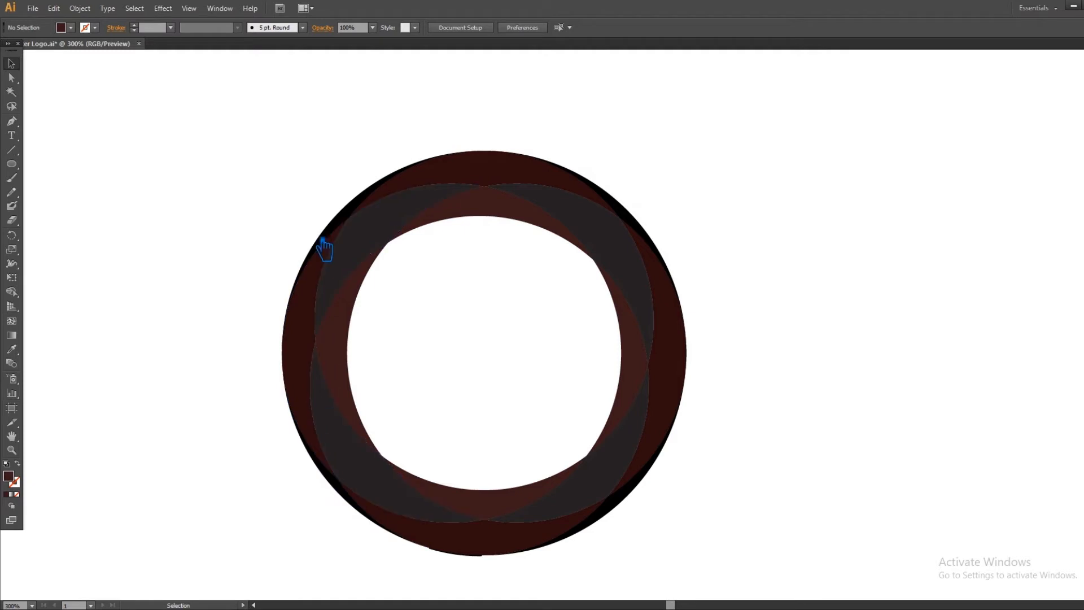
# Group the four thin slivers along the ring's outermost diagonal edges.
pyautogui.click(348, 228)
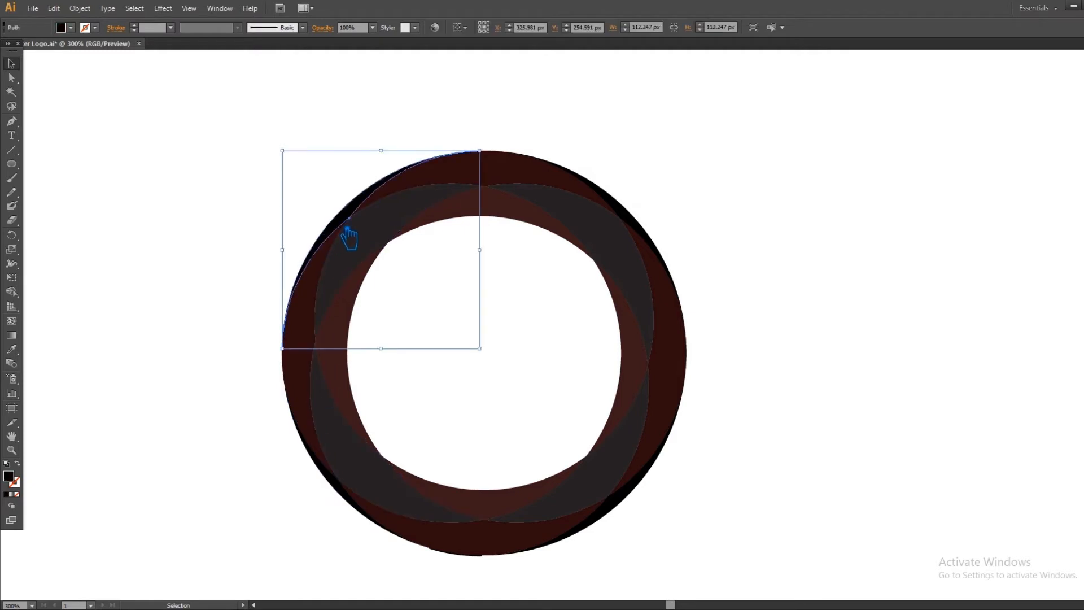
pyautogui.keyDown('shift'); pyautogui.click(644, 230); pyautogui.keyUp('shift')
pyautogui.keyDown('shift'); pyautogui.click(629, 513); pyautogui.keyUp('shift')
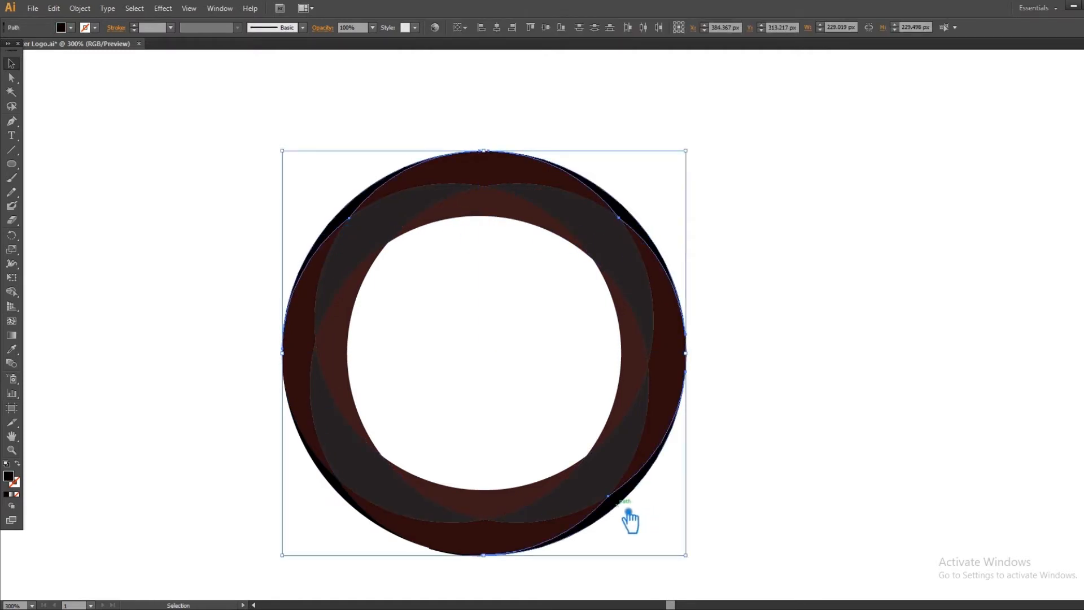
pyautogui.keyDown('shift'); pyautogui.click(343, 487); pyautogui.keyUp('shift')
pyautogui.hotkey('ctrl', 'g')
pyautogui.press('v')
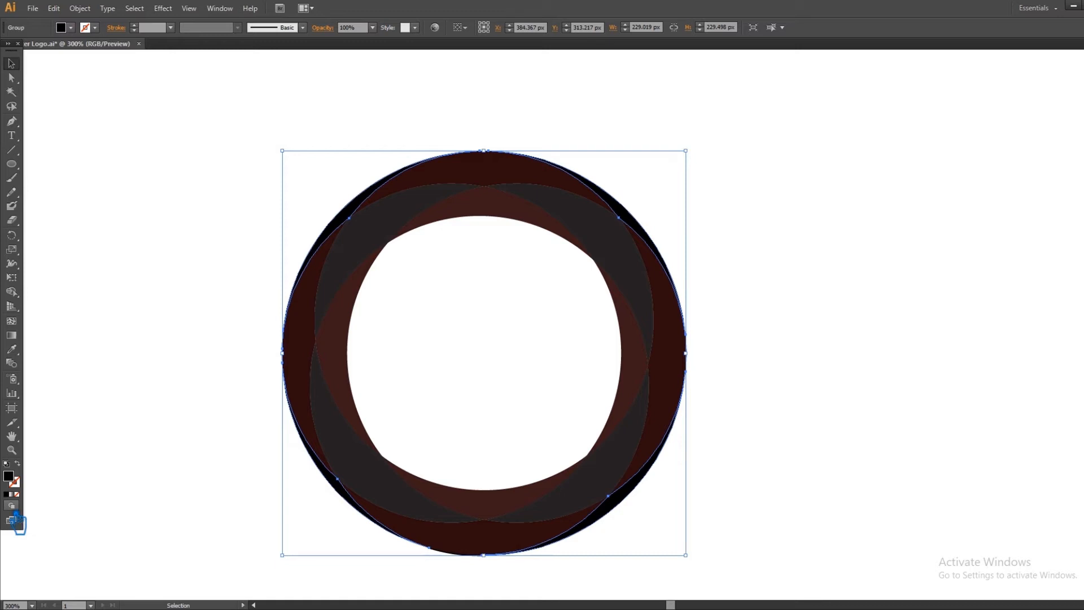
# Fill the grouped outer-edge slivers with the near-black colour 0F0E0F.
pyautogui.doubleClick(10, 479)
pyautogui.click(597, 350)
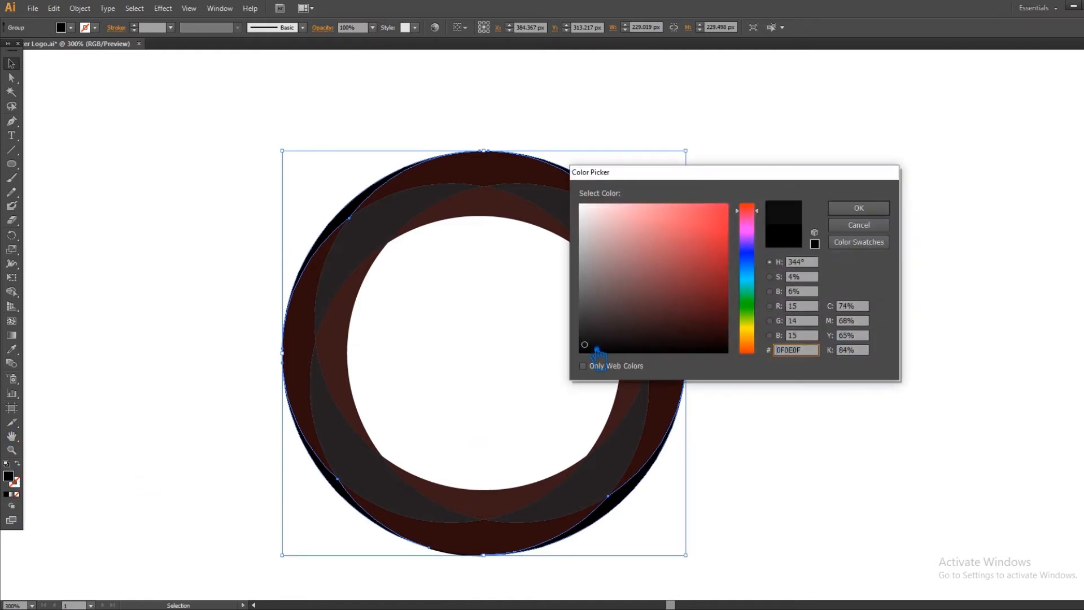
pyautogui.click(854, 209)
pyautogui.click(858, 224)
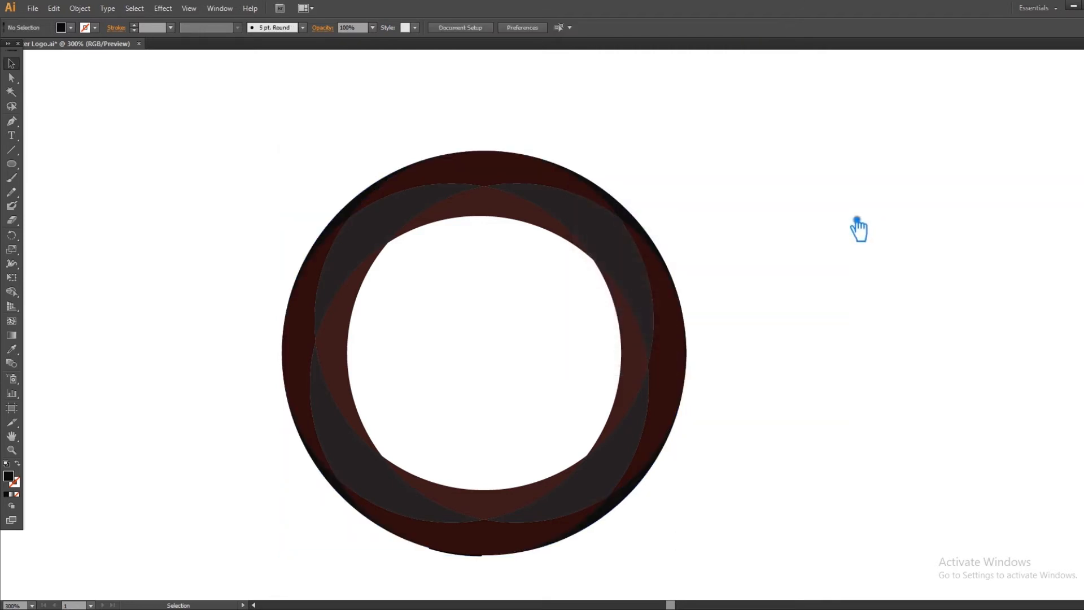
# Fill the grouped inner pieces with the dark teal colour 0D3D42.
pyautogui.click(374, 234)
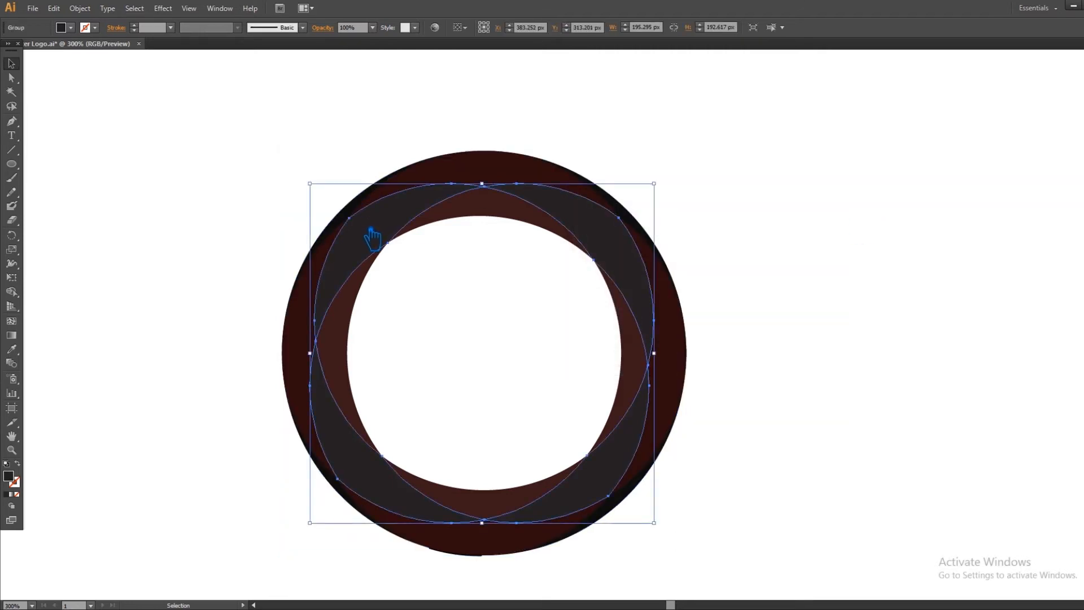
pyautogui.click(352, 351)
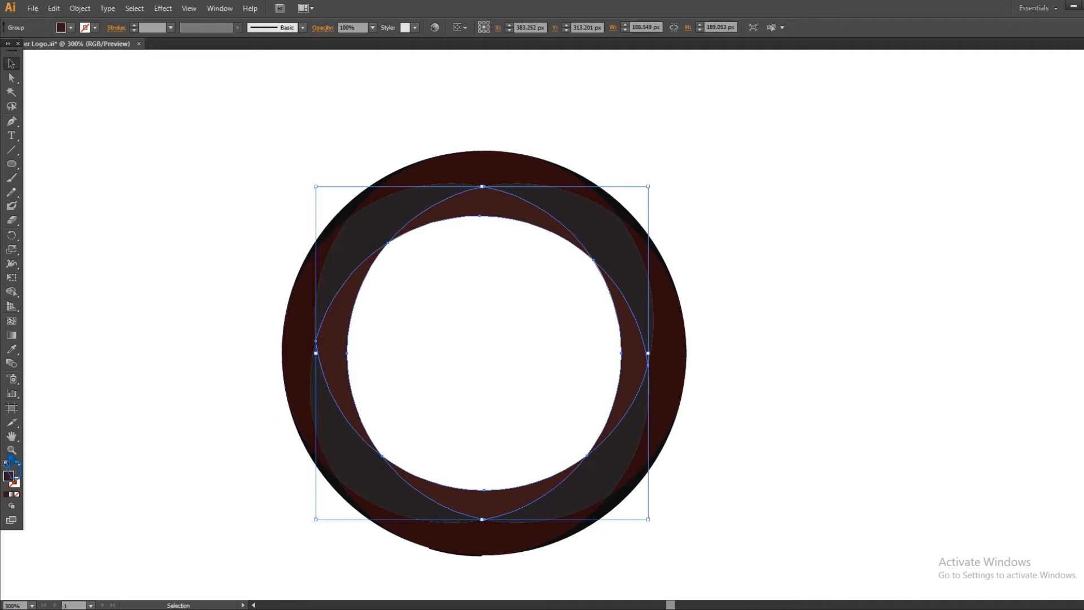
pyautogui.doubleClick(17, 480)
pyautogui.click(760, 277)
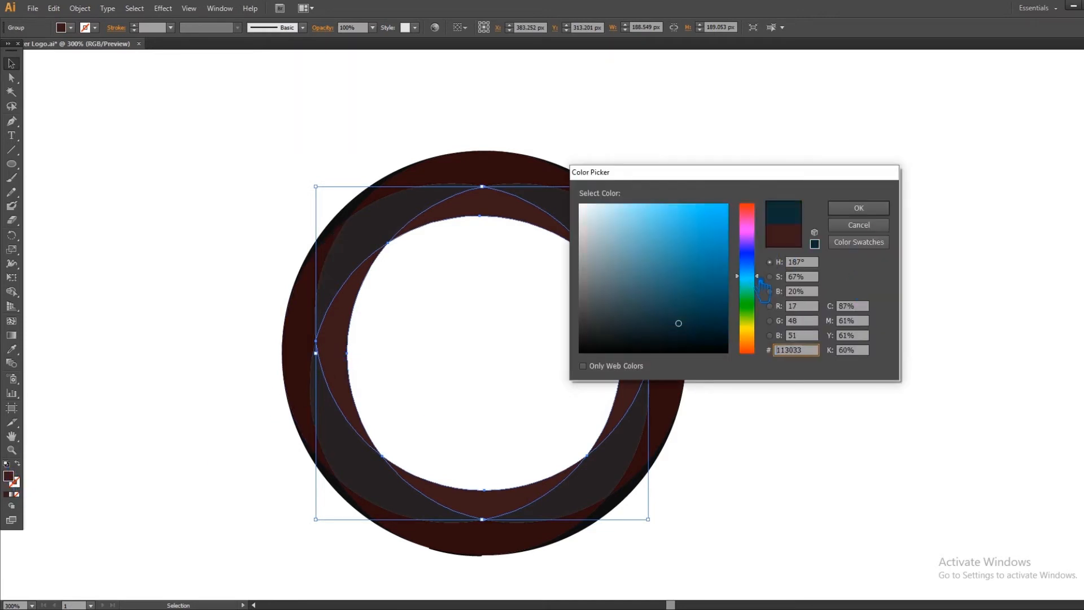
pyautogui.moveTo(695, 311); pyautogui.dragTo(699, 314)
pyautogui.click(865, 209)
pyautogui.click(865, 210)
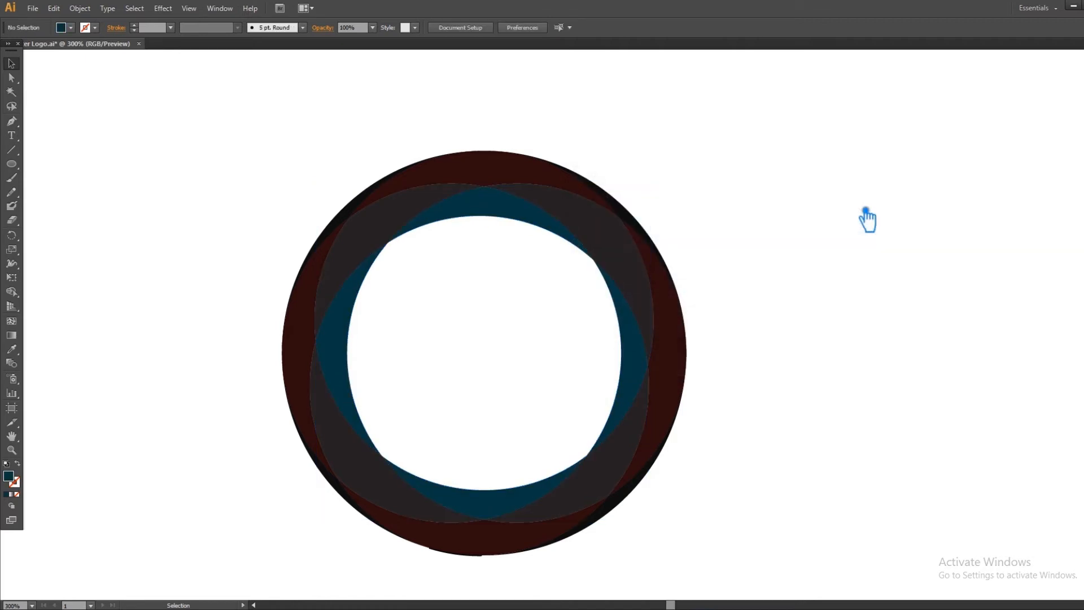
# Sample the inner pieces' teal onto the middle-band group and lighten its fill to 146266.
pyautogui.click(612, 250)
pyautogui.click(12, 349)
pyautogui.click(346, 366)
pyautogui.doubleClick(9, 476)
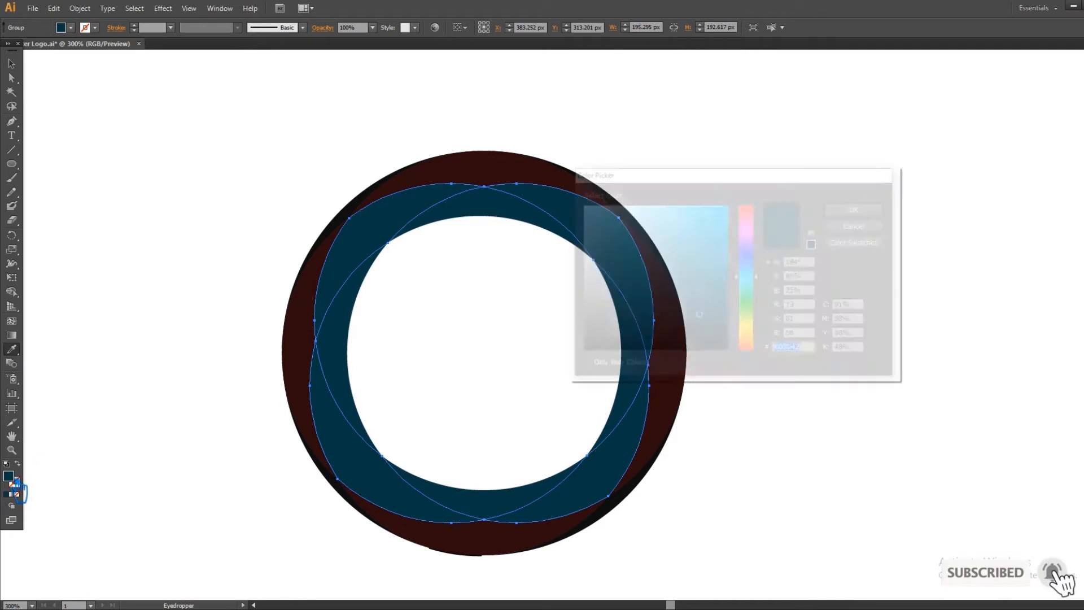
pyautogui.click(699, 293)
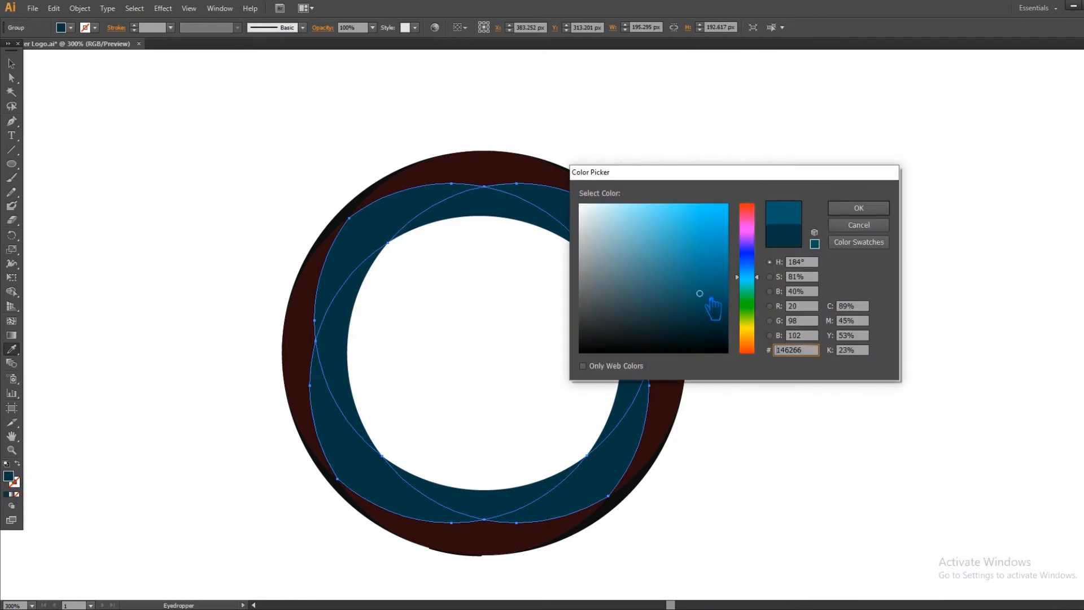
pyautogui.click(870, 204)
pyautogui.click(11, 63)
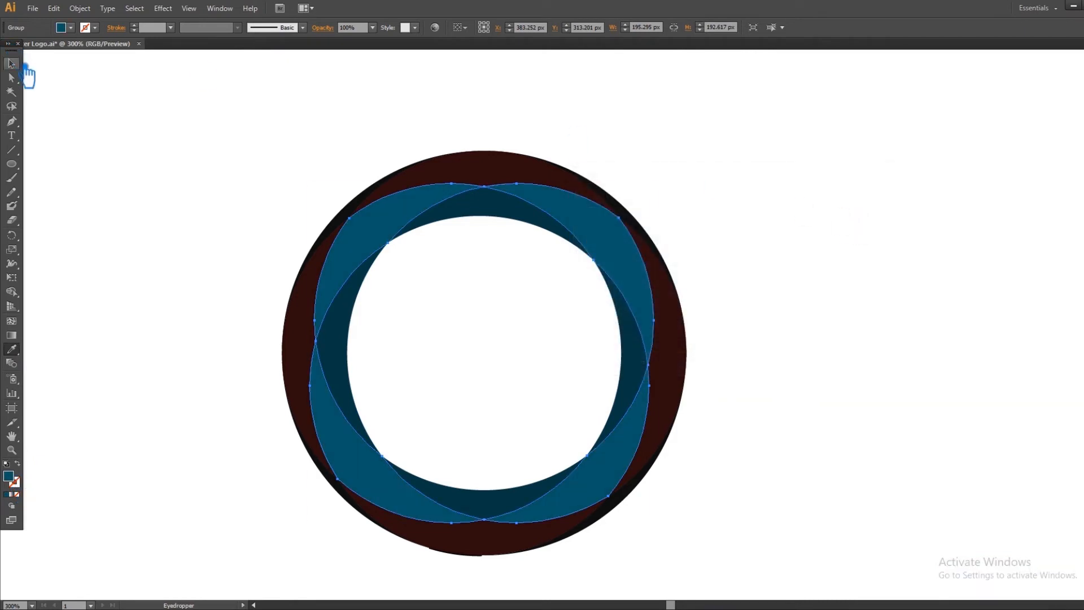
pyautogui.click(104, 91)
# Copy the inner pieces' dark teal fill onto the group of thin outer-edge slivers.
pyautogui.click(617, 198)
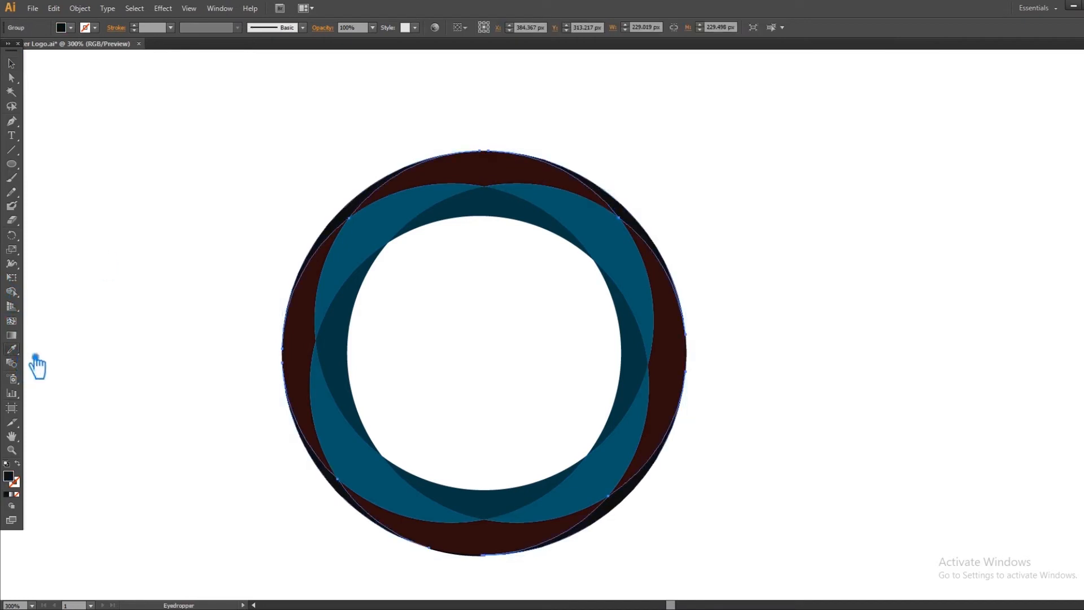
pyautogui.click(356, 339)
pyautogui.click(12, 63)
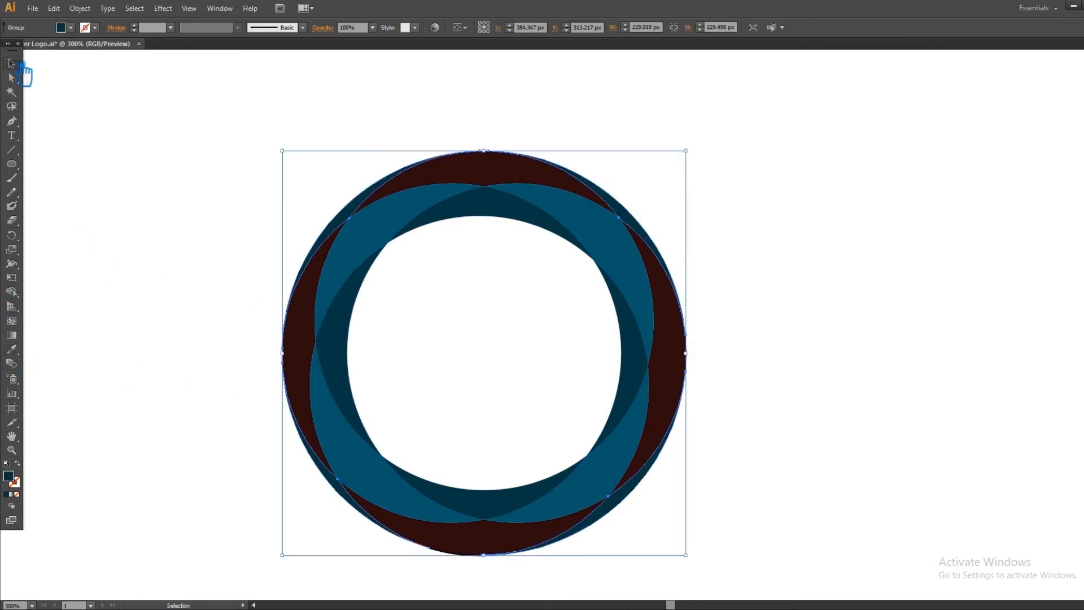
# Recolour the dark red outer group with the dark teal sampled from the inner pieces.
pyautogui.click(500, 179)
pyautogui.click(11, 349)
pyautogui.click(351, 440)
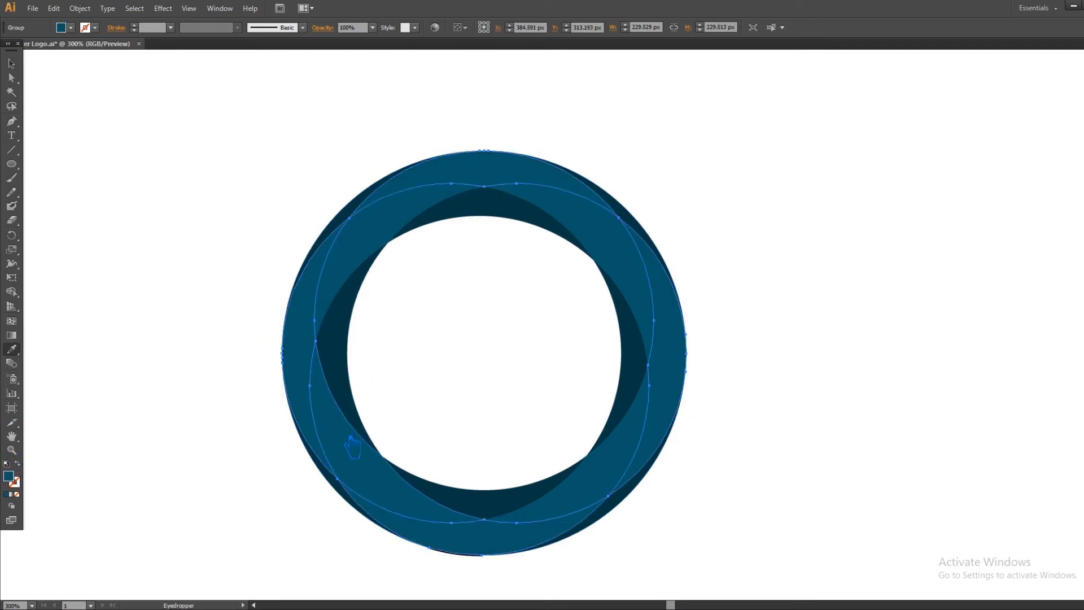
pyautogui.click(354, 369)
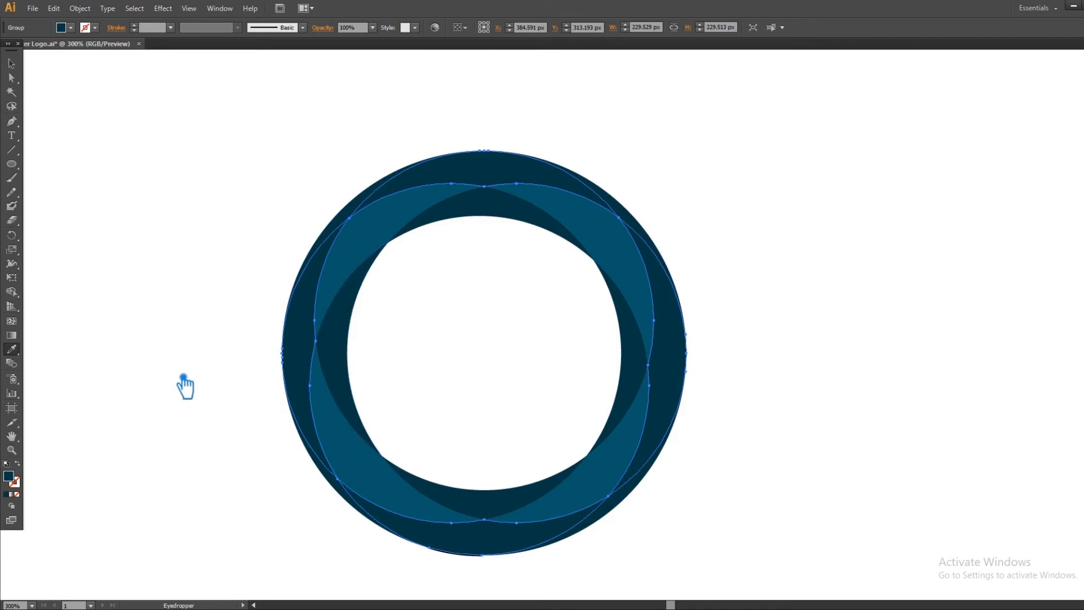
pyautogui.click(11, 64)
pyautogui.click(192, 149)
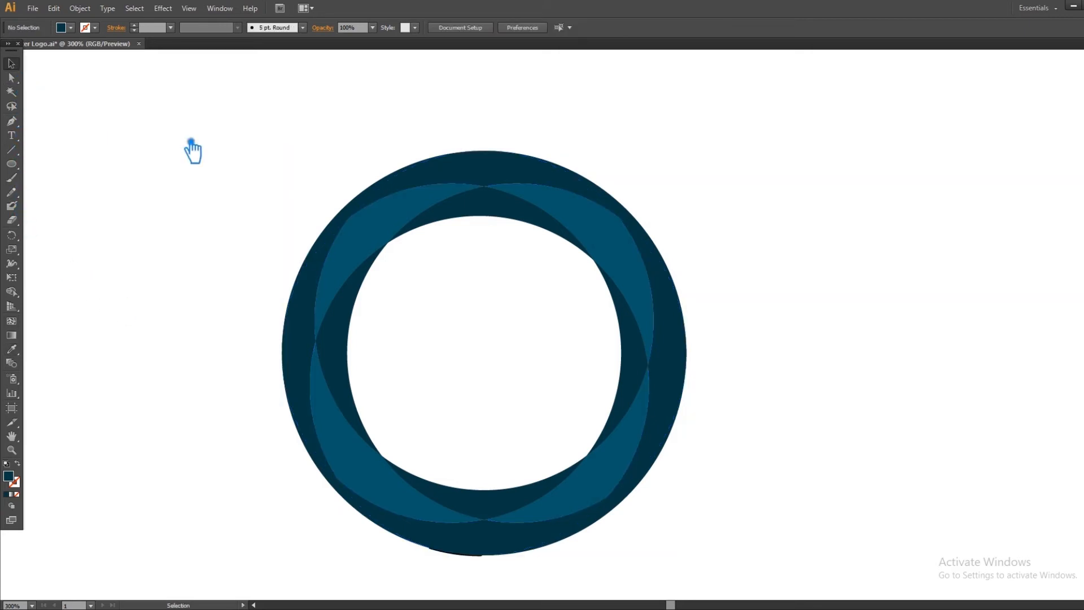
# Copy the middle band's lighter teal onto the thin outer-edge slivers and save the document.
pyautogui.click(620, 198)
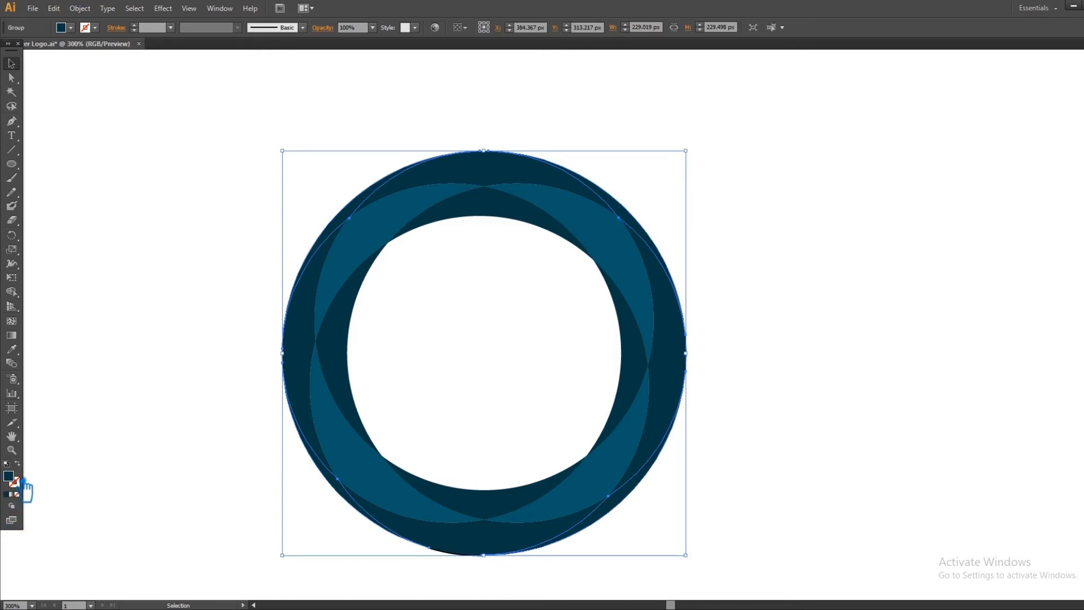
pyautogui.click(12, 349)
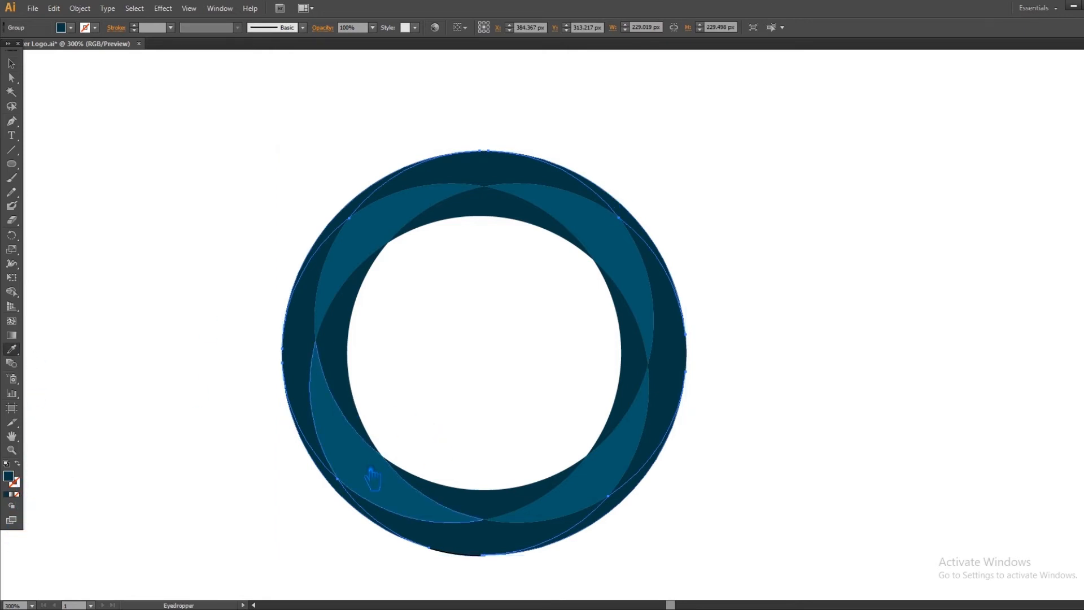
pyautogui.click(373, 479)
pyautogui.click(11, 64)
pyautogui.click(95, 113)
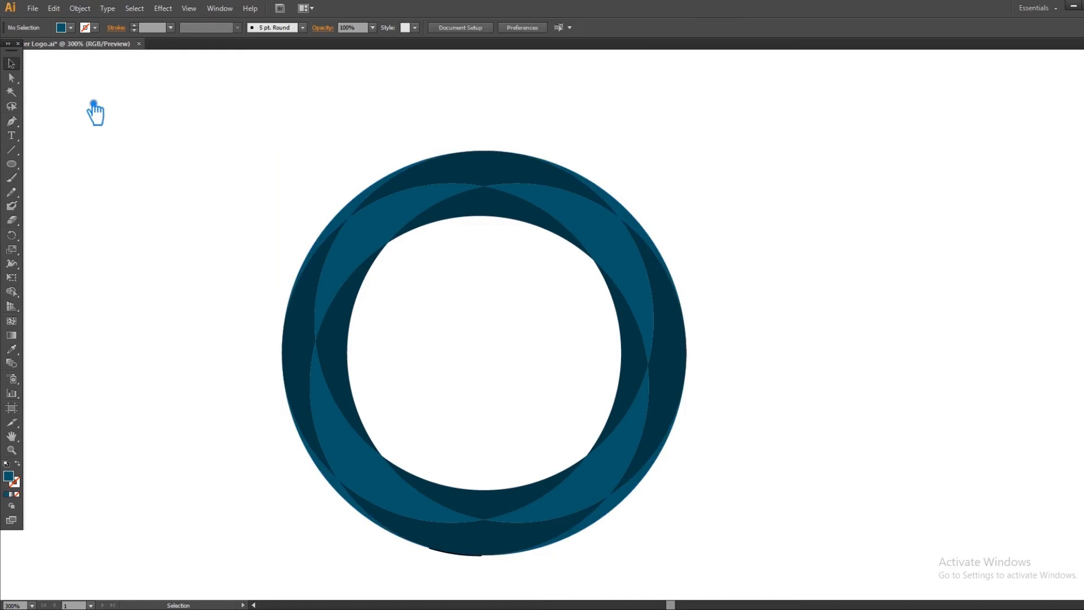
pyautogui.hotkey('ctrl', 's')
# Duplicate the entire ring and place the copy outside the artboard, to the left of the original.
pyautogui.hotkey('ctrl', '-')
pyautogui.hotkey('ctrl', '-')
pyautogui.hotkey('ctrl', '-')
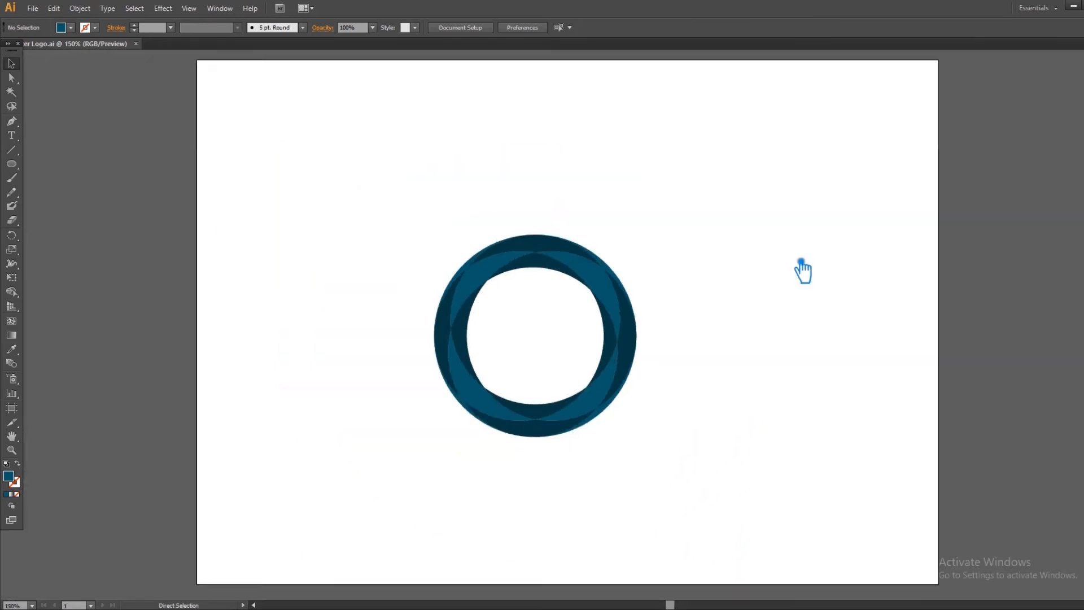
pyautogui.moveTo(725, 440); pyautogui.dragTo(382, 157)
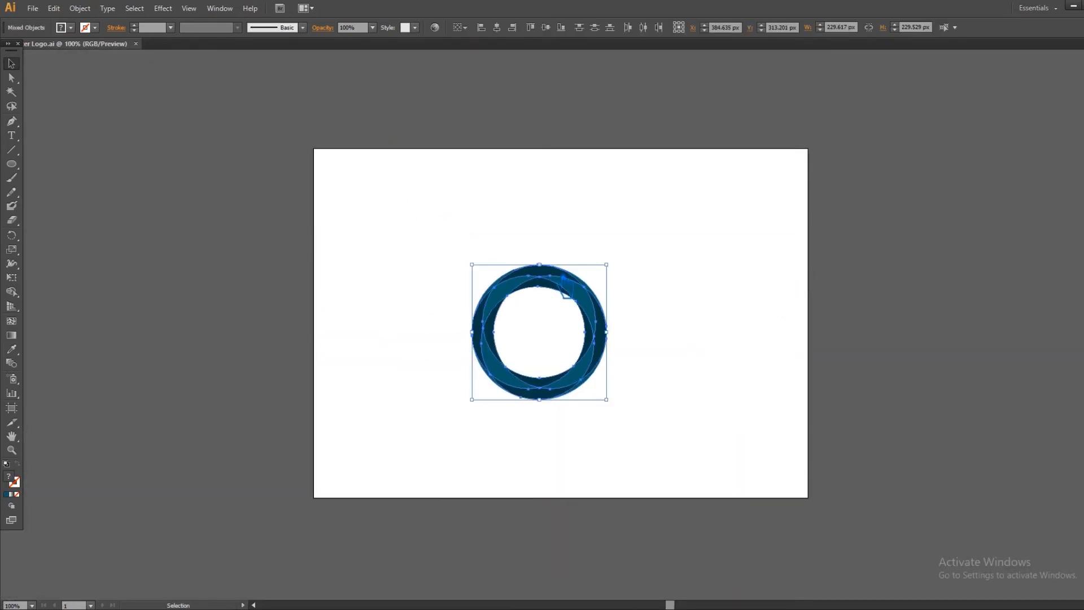
pyautogui.moveTo(570, 305); pyautogui.dragTo(206, 271)
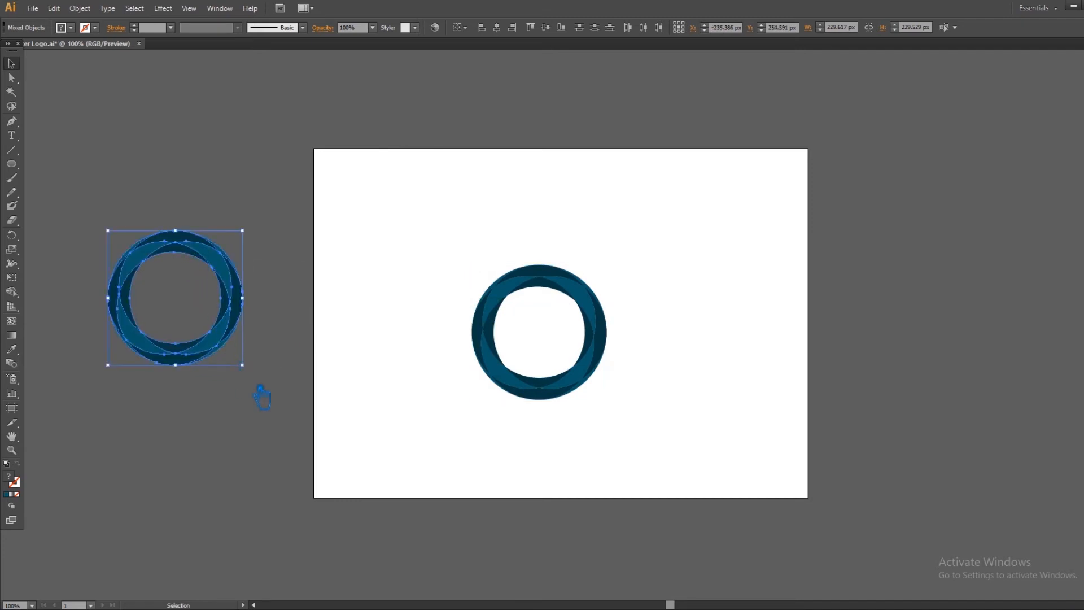
pyautogui.click(399, 433)
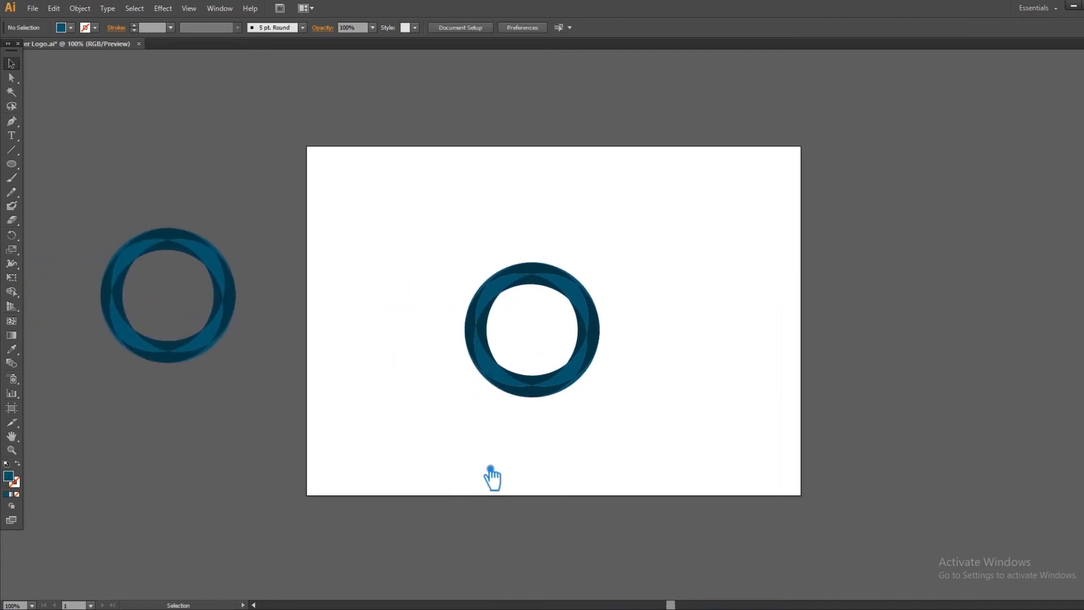
# Recolour the original ring's thin outer-edge slivers with the dark teal sampled from the large outer pieces.
pyautogui.hotkey('ctrl', '+')
pyautogui.hotkey('ctrl', '+')
pyautogui.hotkey('ctrl', '+')
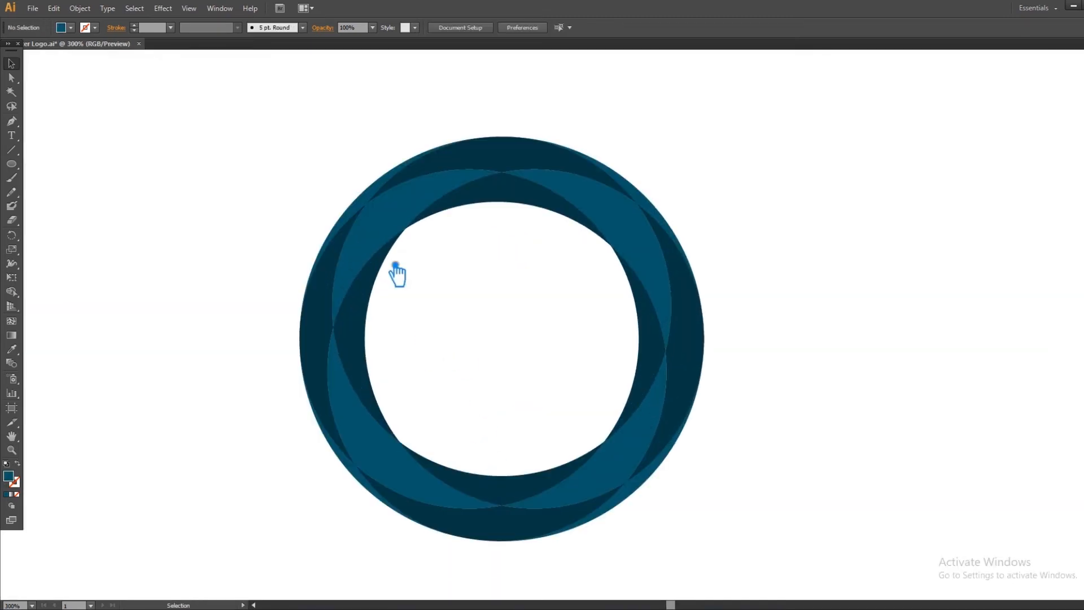
pyautogui.click(366, 203)
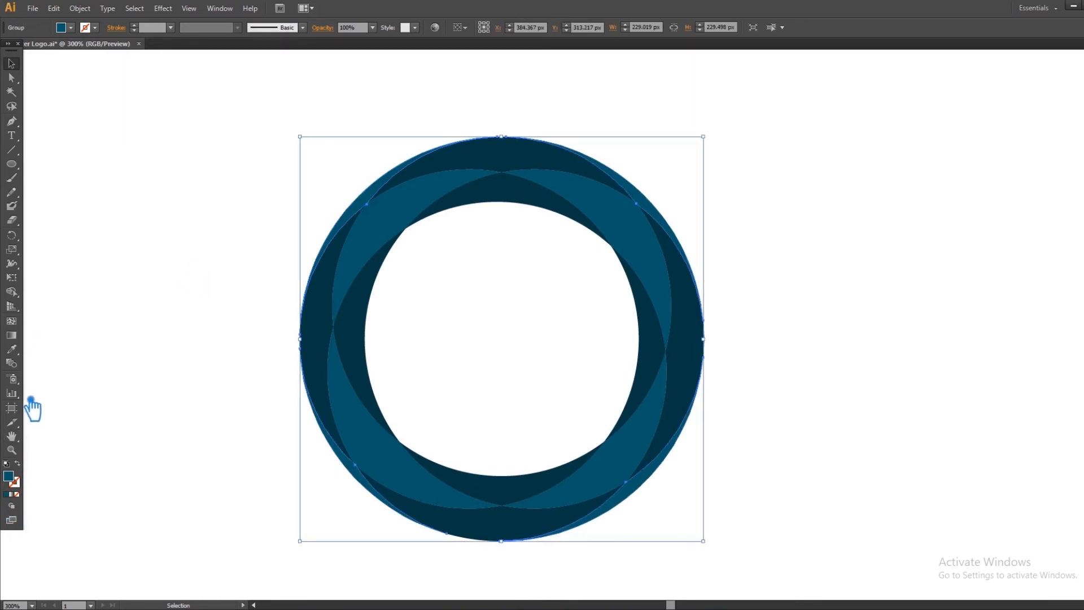
pyautogui.click(12, 349)
pyautogui.click(327, 351)
pyautogui.click(11, 64)
pyautogui.click(165, 165)
# Fill the original ring's four large outer pieces with a slightly lighter teal.
pyautogui.click(330, 339)
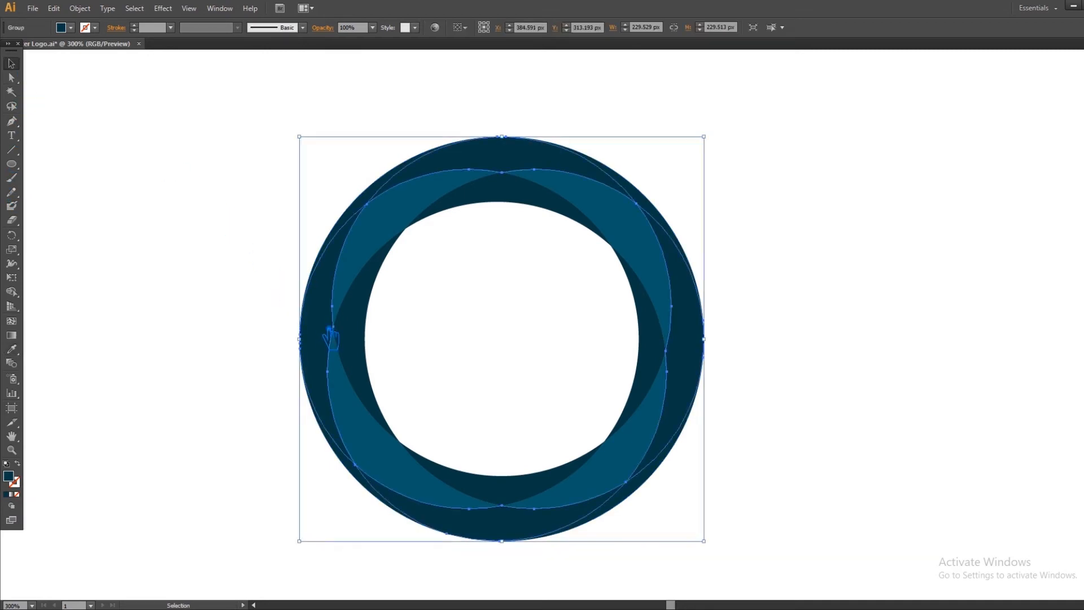
pyautogui.doubleClick(15, 479)
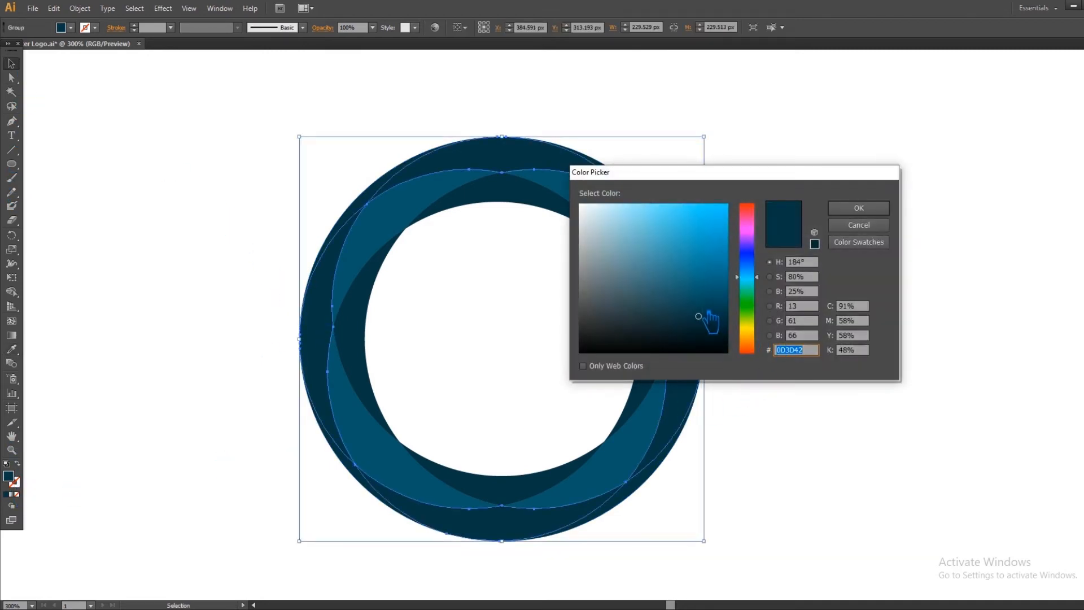
pyautogui.click(704, 309)
pyautogui.click(859, 207)
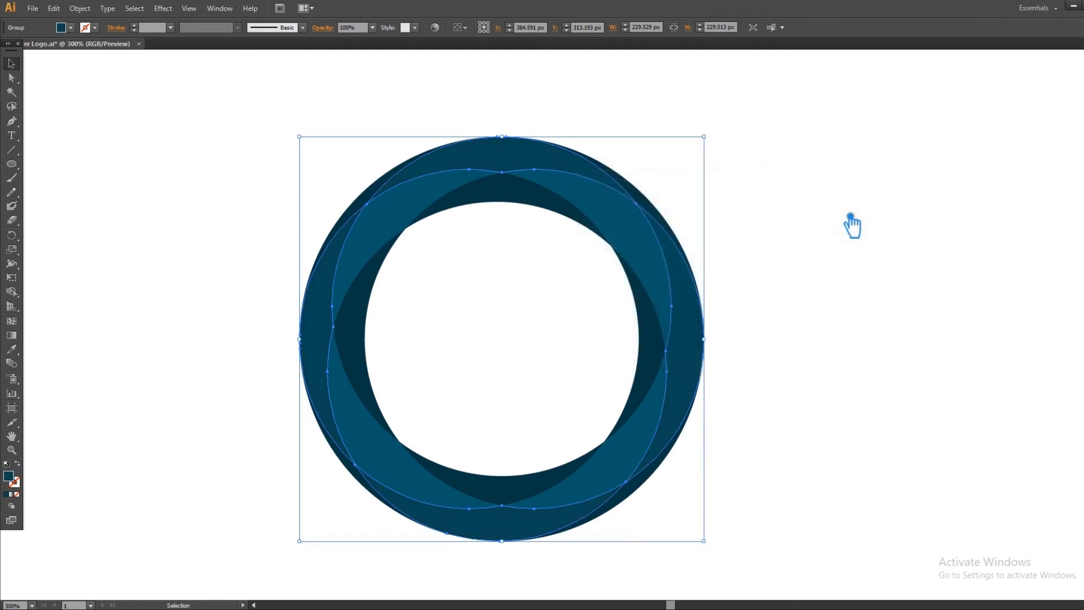
# Fill the original ring's inner-edge pieces with the middle band's teal, then lighten their fill to a brighter teal.
pyautogui.click(853, 226)
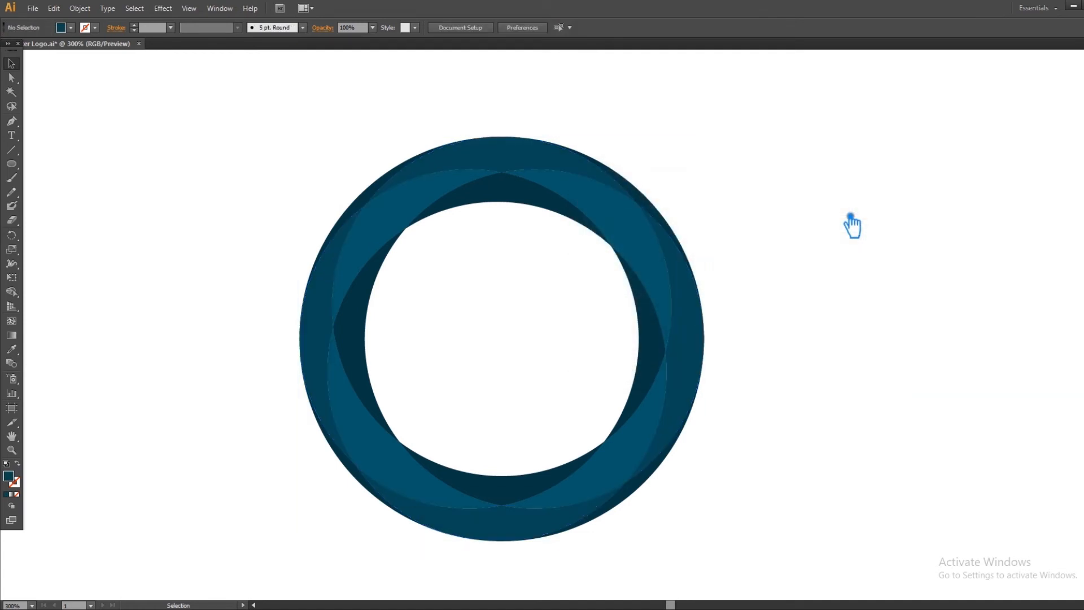
pyautogui.click(497, 500)
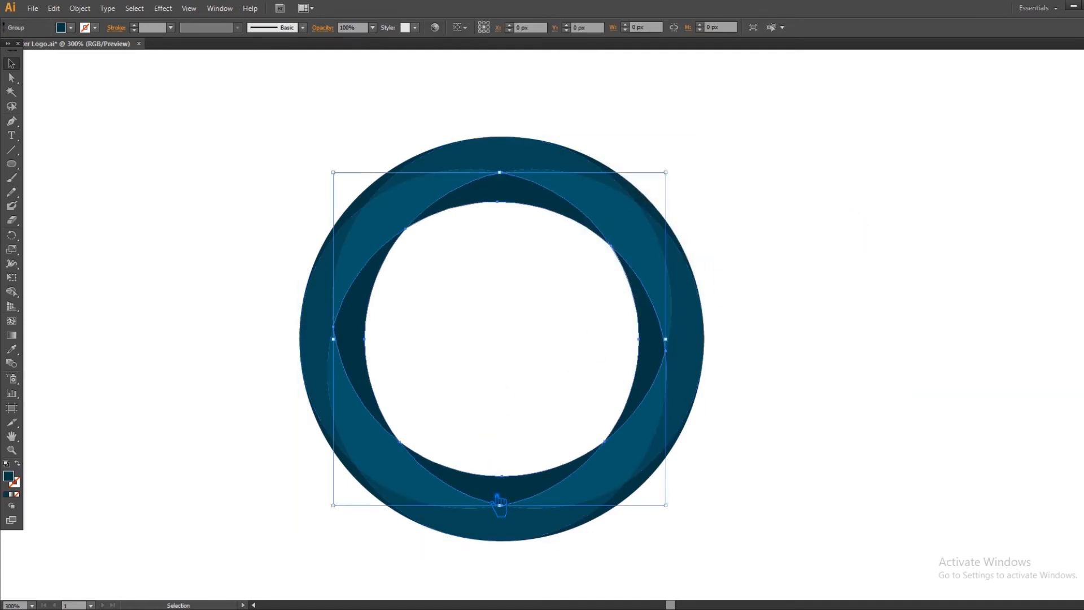
pyautogui.press('i')
pyautogui.click(389, 450)
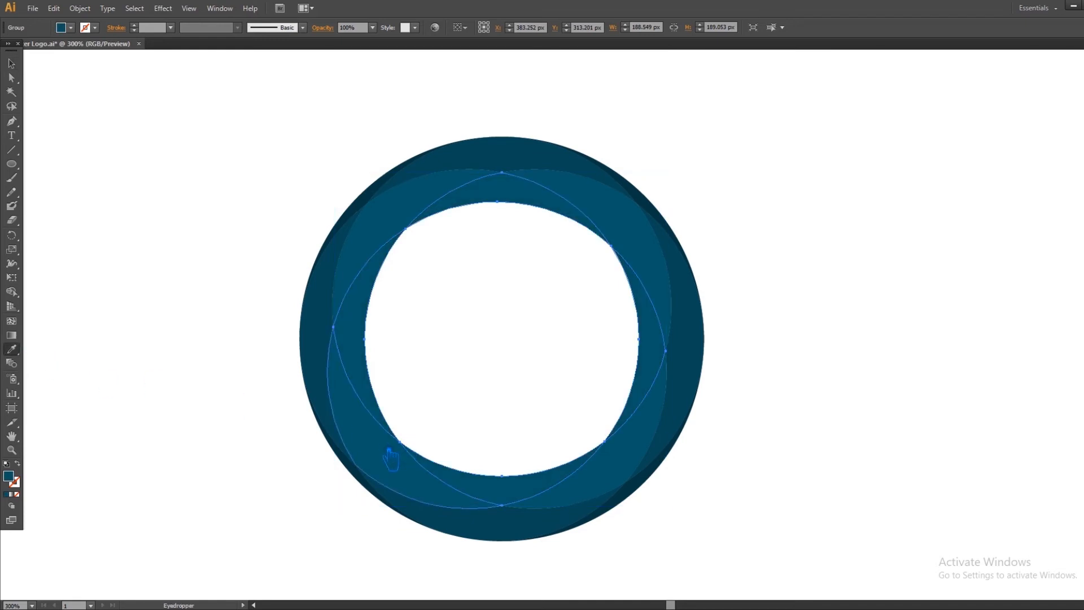
pyautogui.doubleClick(17, 479)
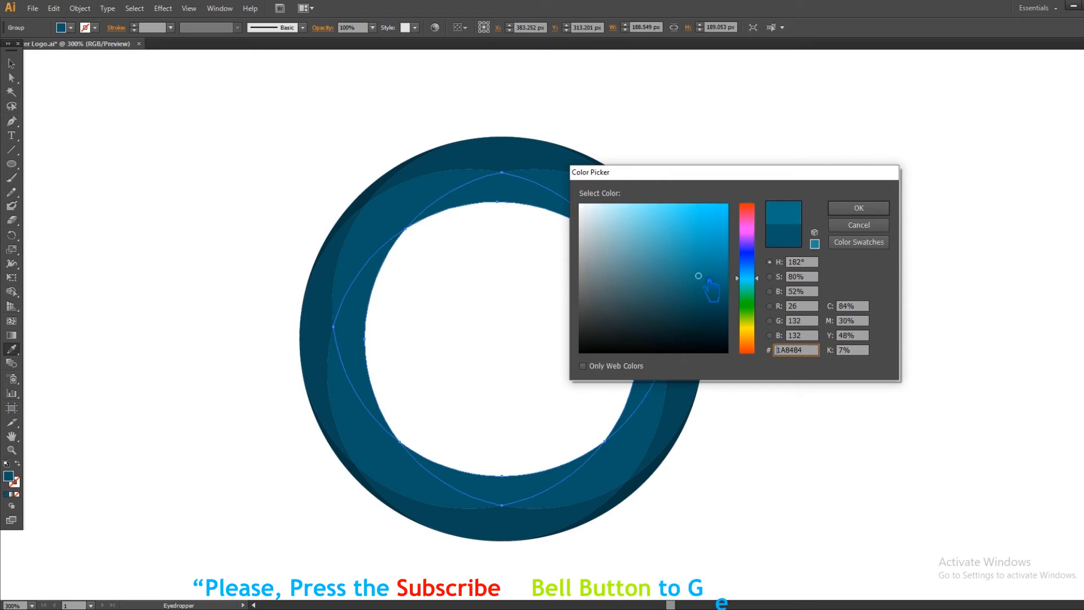
pyautogui.click(878, 208)
pyautogui.click(18, 60)
pyautogui.click(162, 102)
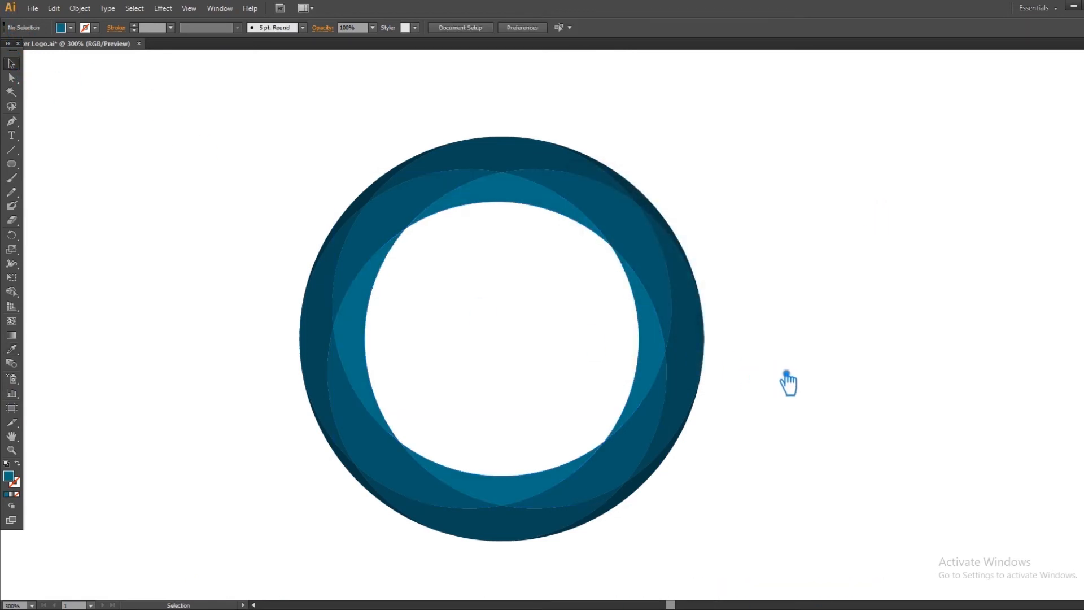
# Group all pieces of the recoloured ring and place a duplicate beside it, to the right on the artboard.
pyautogui.hotkey('ctrl', '-')
pyautogui.hotkey('ctrl', '-')
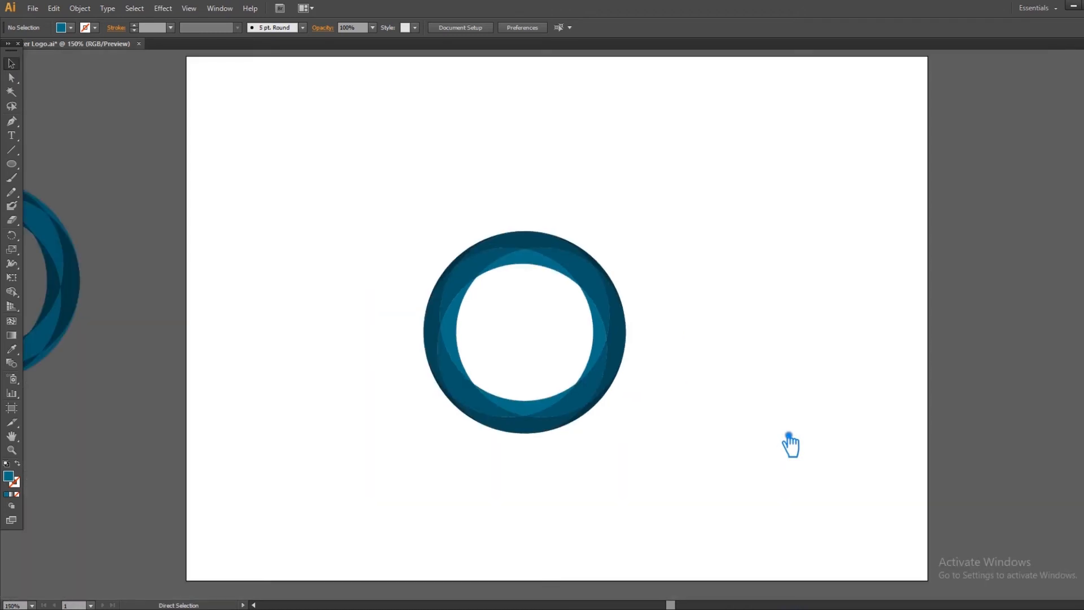
pyautogui.moveTo(652, 478); pyautogui.dragTo(398, 137)
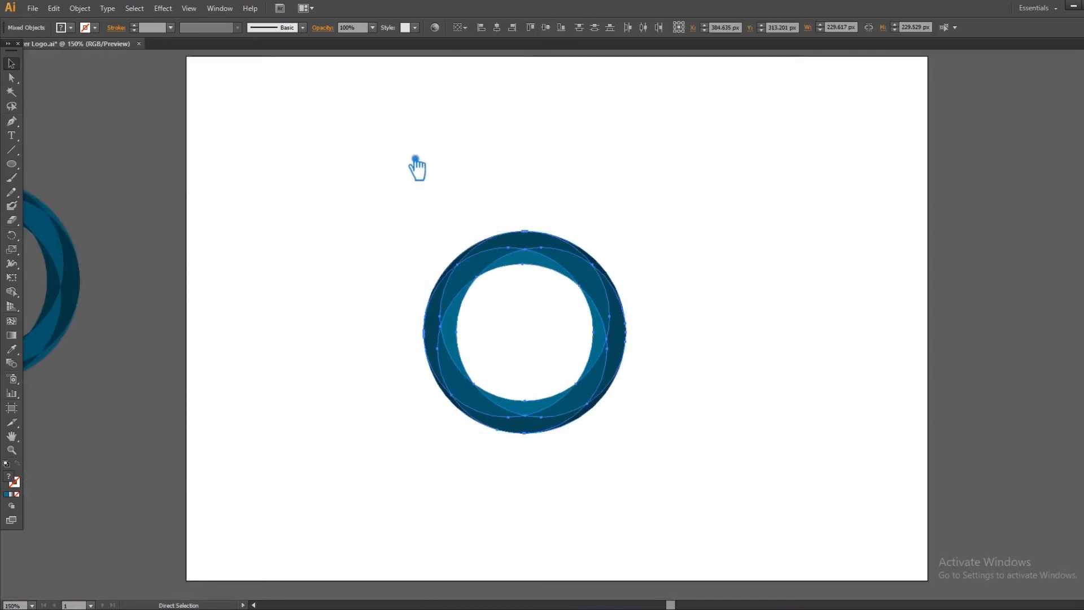
pyautogui.click(703, 354)
pyautogui.hotkey('ctrl', '+')
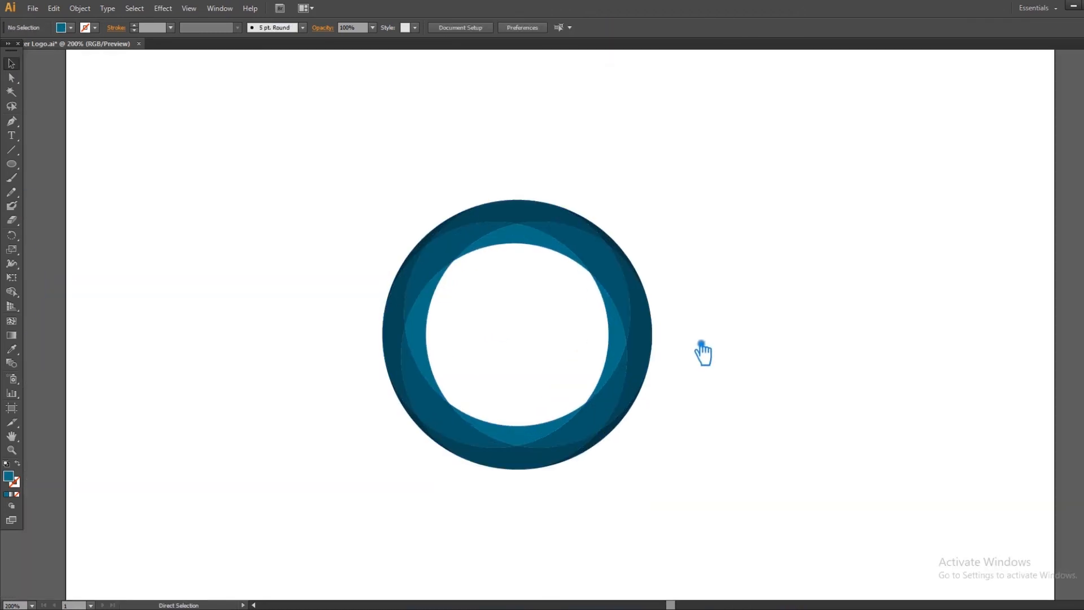
pyautogui.moveTo(703, 354); pyautogui.dragTo(659, 392)
pyautogui.moveTo(527, 363); pyautogui.dragTo(693, 390)
pyautogui.click(819, 402)
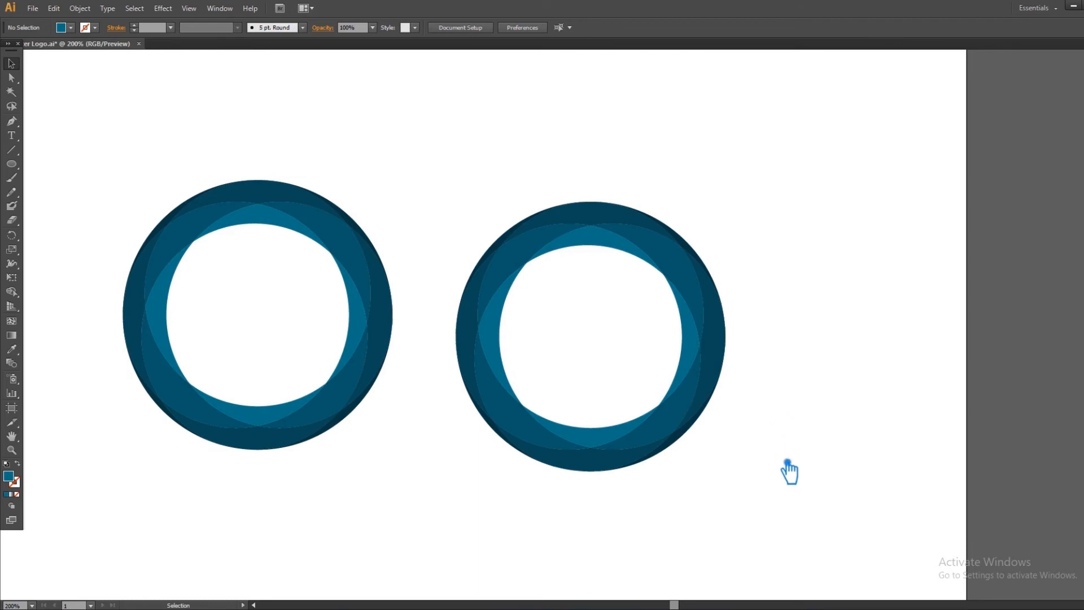
# Align the two rings on the artboard by their vertical centres and move the copy closer to the original.
pyautogui.moveTo(774, 457); pyautogui.dragTo(133, 167)
pyautogui.click(546, 28)
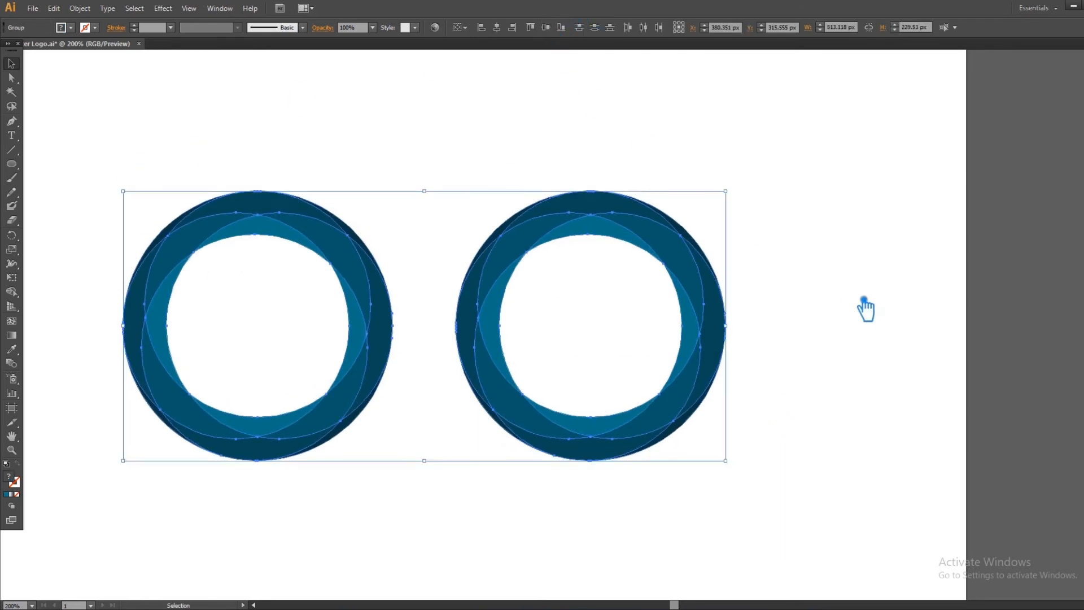
pyautogui.click(845, 319)
pyautogui.moveTo(727, 362); pyautogui.dragTo(687, 360)
pyautogui.click(777, 335)
# Save the document and ungroup the copied ring on the right so its pieces can be selected separately.
pyautogui.hotkey('ctrl', '+')
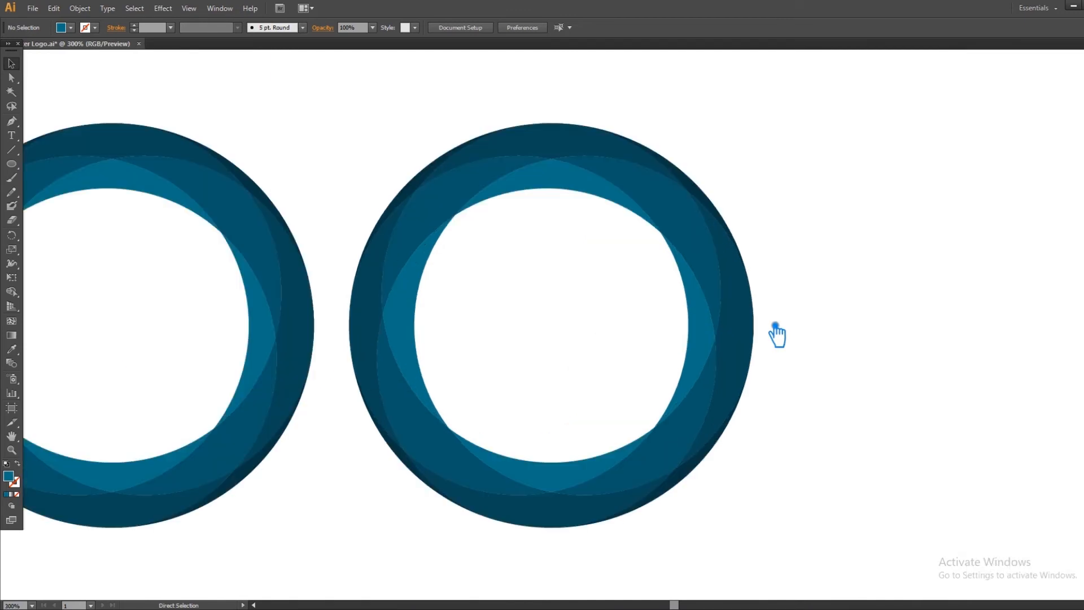
pyautogui.moveTo(806, 218); pyautogui.dragTo(913, 220)
pyautogui.moveTo(969, 277)
pyautogui.mouseDown()
pyautogui.moveTo(956, 256)
pyautogui.moveTo(954, 265)
pyautogui.mouseUp()
pyautogui.hotkey('ctrl', 's')
pyautogui.click(799, 184)
pyautogui.rightClick(793, 183)
pyautogui.click(825, 225)
pyautogui.click(924, 232)
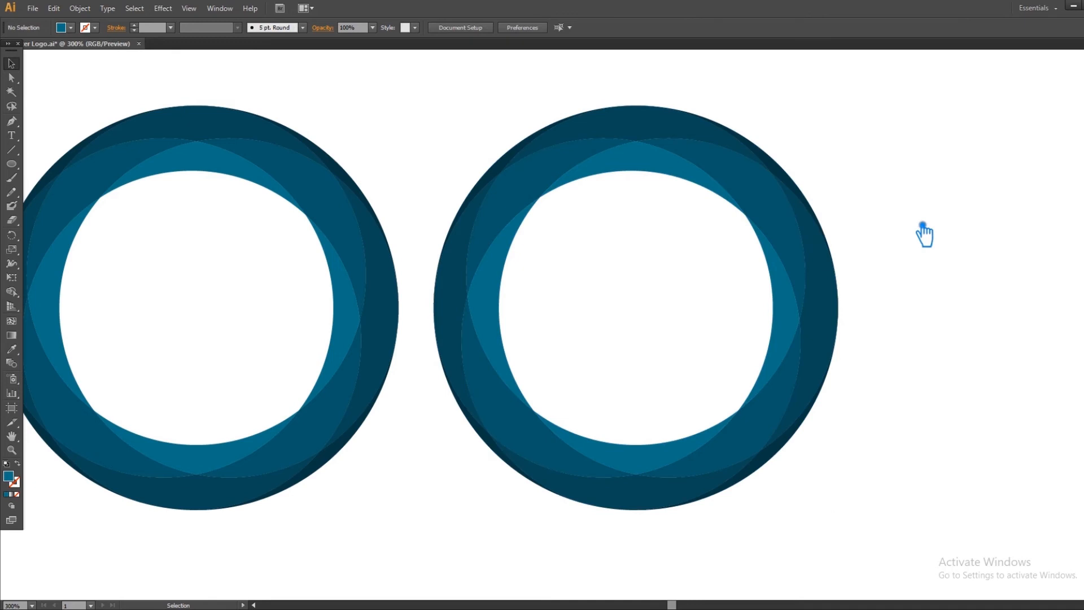
# Fill the copied ring's thin outer-edge slivers with the dark green 203503.
pyautogui.click(793, 176)
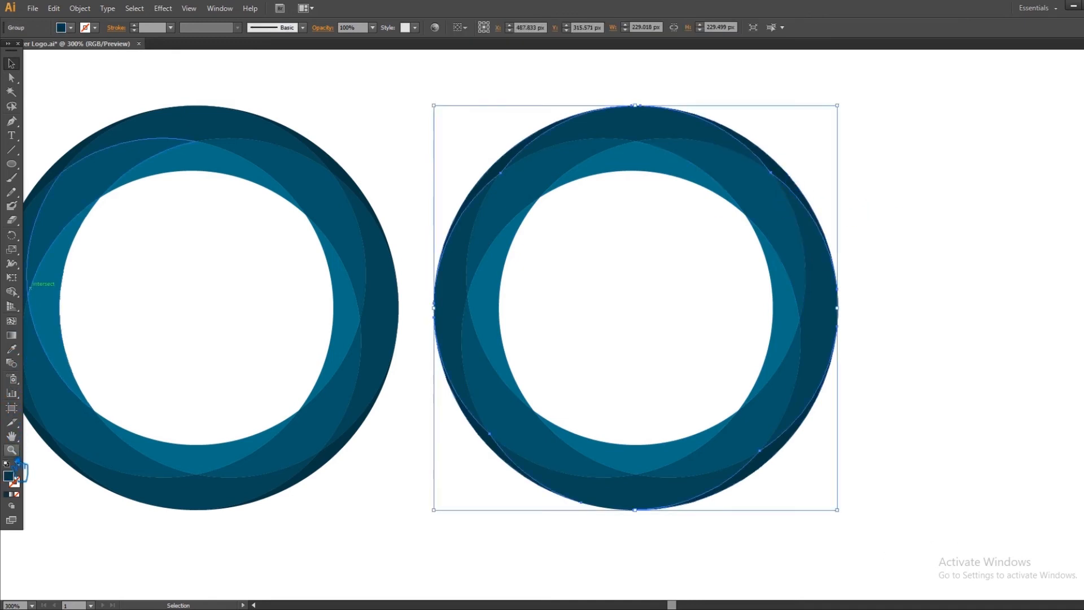
pyautogui.doubleClick(14, 479)
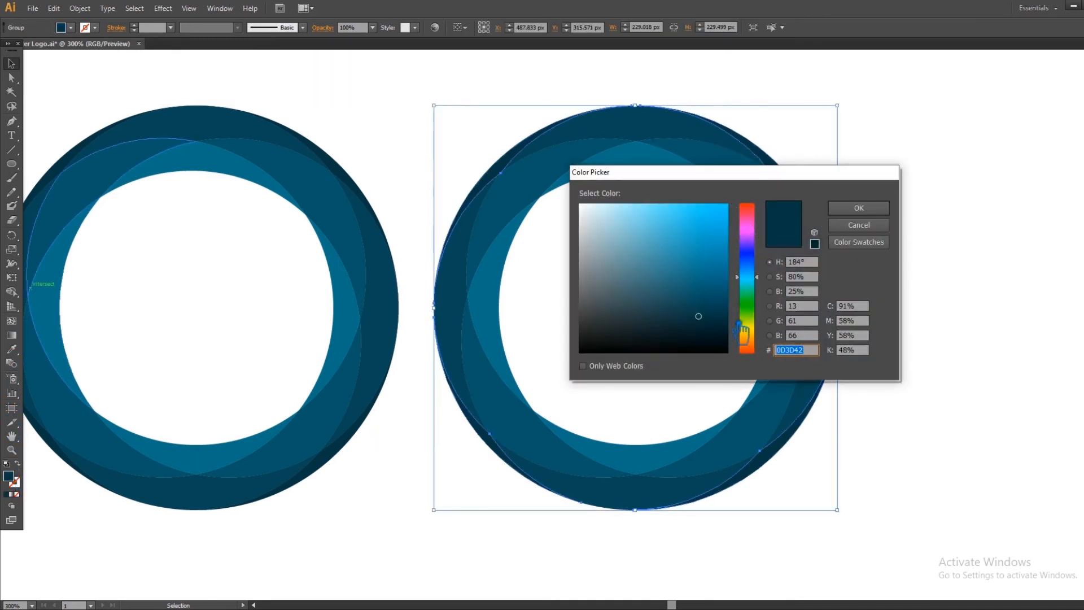
pyautogui.moveTo(760, 346)
pyautogui.mouseDown()
pyautogui.moveTo(758, 320)
pyautogui.moveTo(729, 335)
pyautogui.moveTo(757, 324)
pyautogui.mouseUp()
pyautogui.click(722, 330)
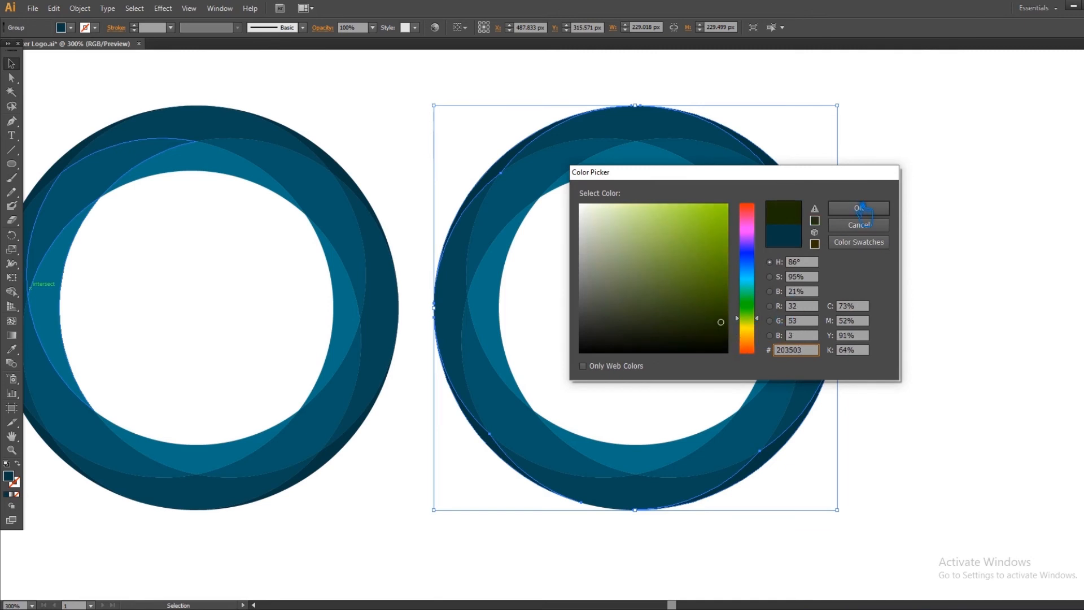
pyautogui.click(861, 208)
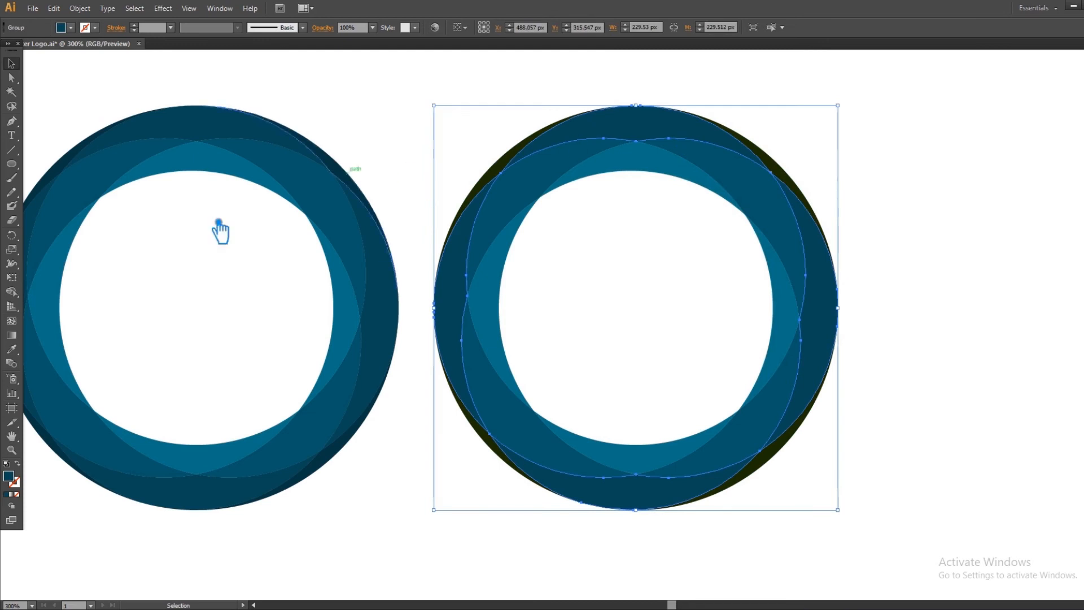
# Copy the slivers' dark green onto the copied ring's large outer pieces and lighten it to a slightly brighter olive green.
pyautogui.click(11, 349)
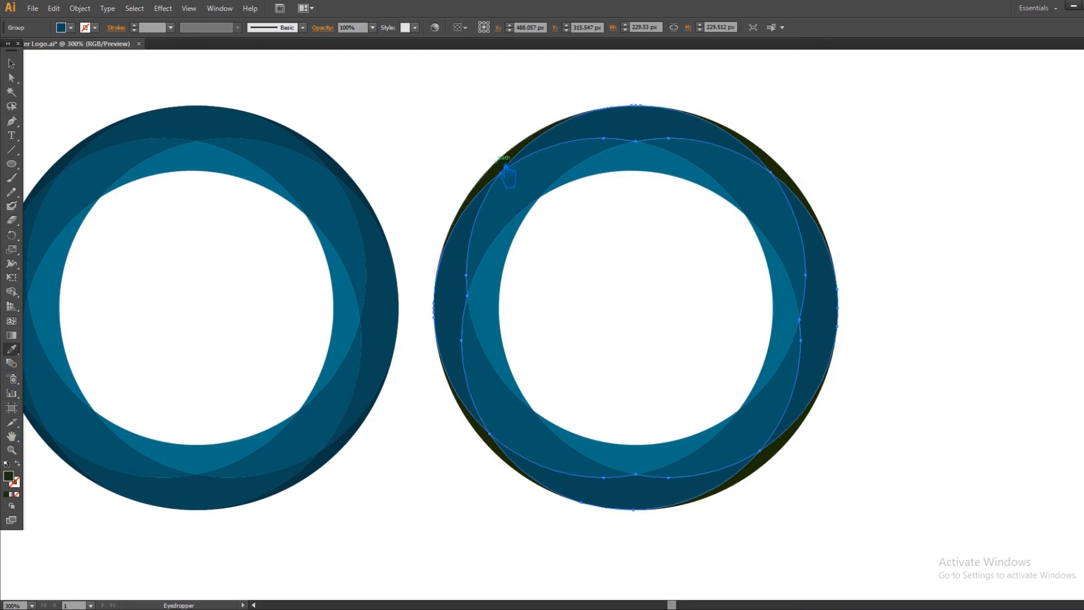
pyautogui.hotkey('ctrl', 'z')
pyautogui.doubleClick(9, 477)
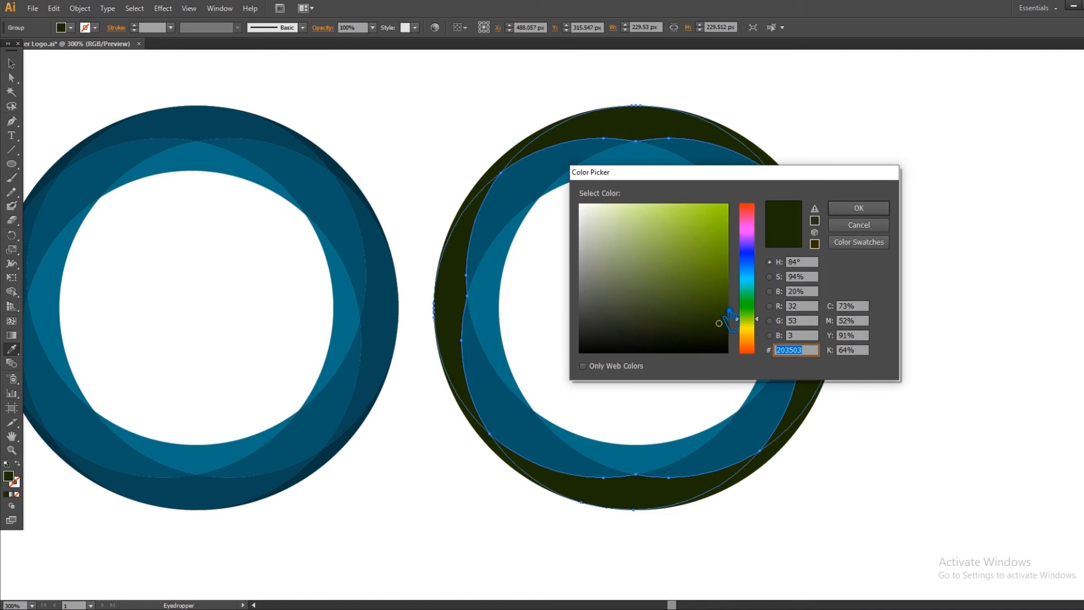
pyautogui.click(729, 312)
pyautogui.click(845, 209)
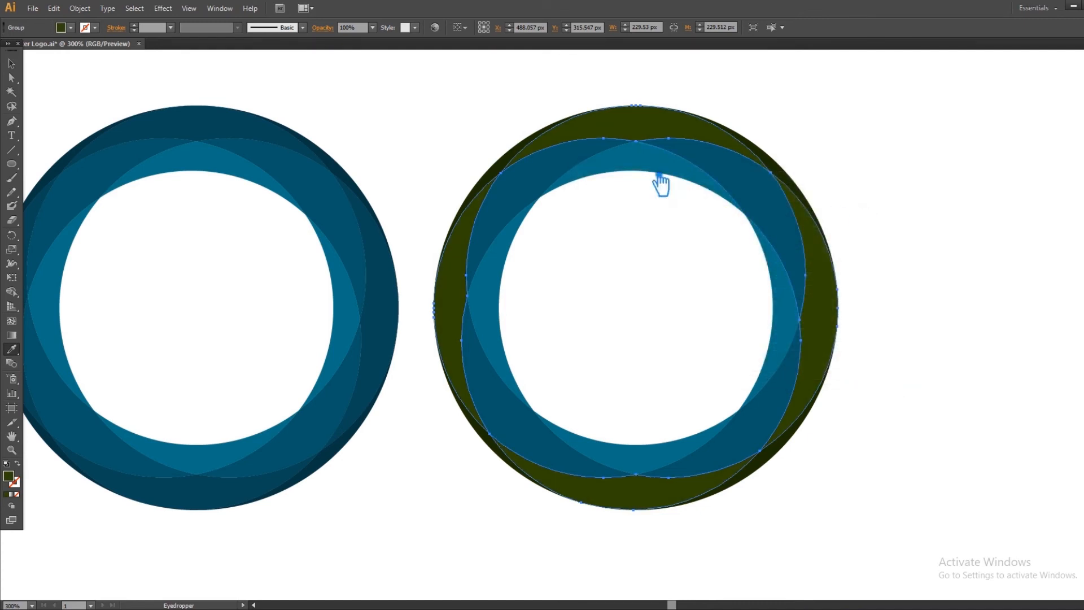
pyautogui.click(12, 63)
pyautogui.click(277, 72)
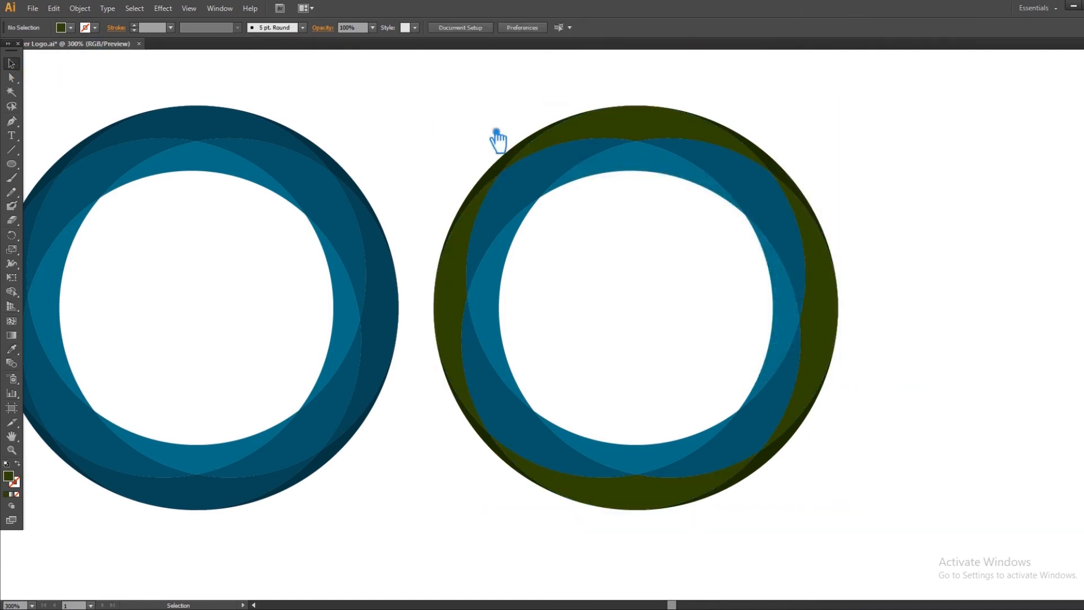
pyautogui.click(546, 203)
pyautogui.click(11, 349)
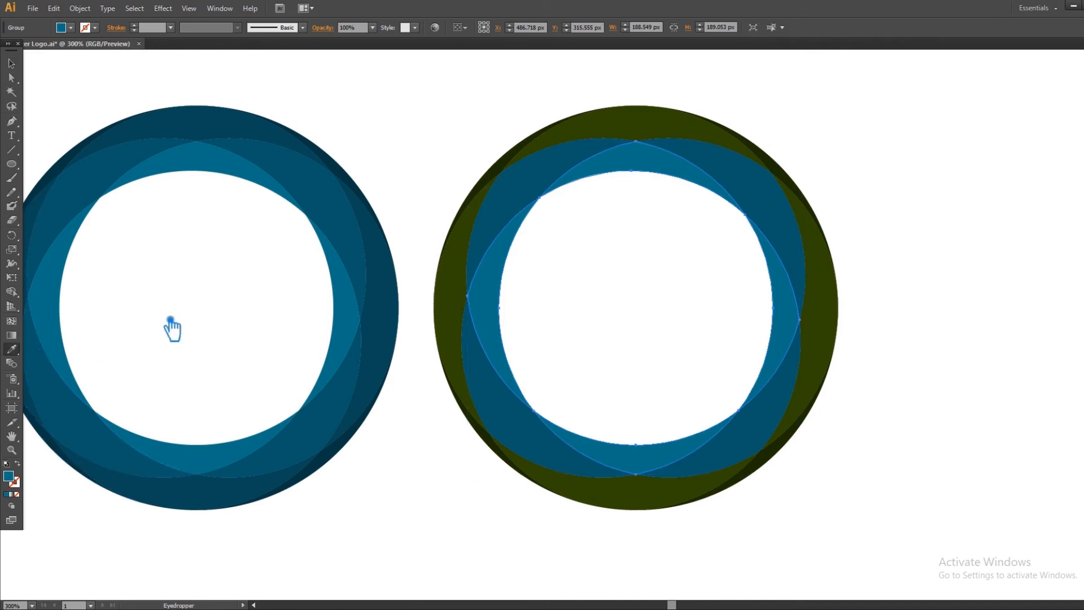
pyautogui.click(12, 63)
# Copy the large outer pieces' olive green onto the copied ring's middle band and lighten it to 4A6614.
pyautogui.click(480, 160)
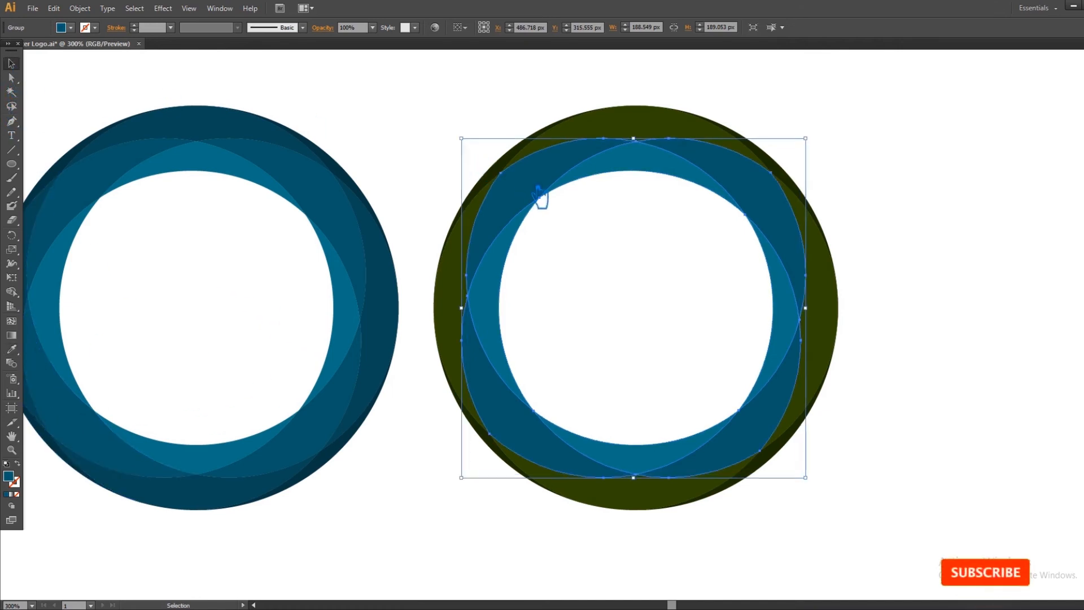
pyautogui.click(12, 349)
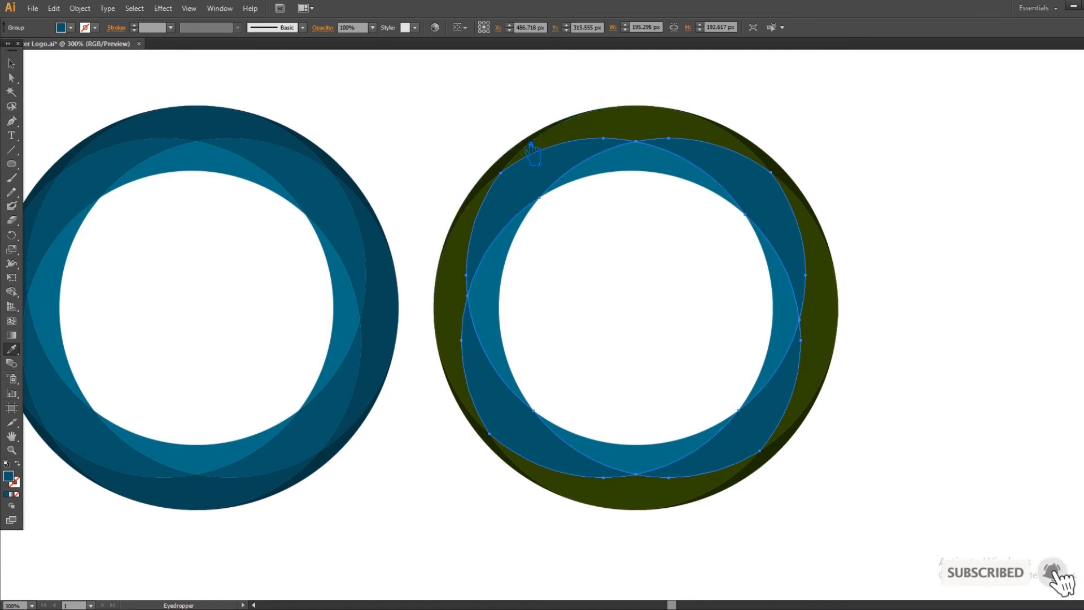
pyautogui.click(576, 148)
pyautogui.doubleClick(17, 478)
pyautogui.moveTo(714, 312); pyautogui.dragTo(709, 299)
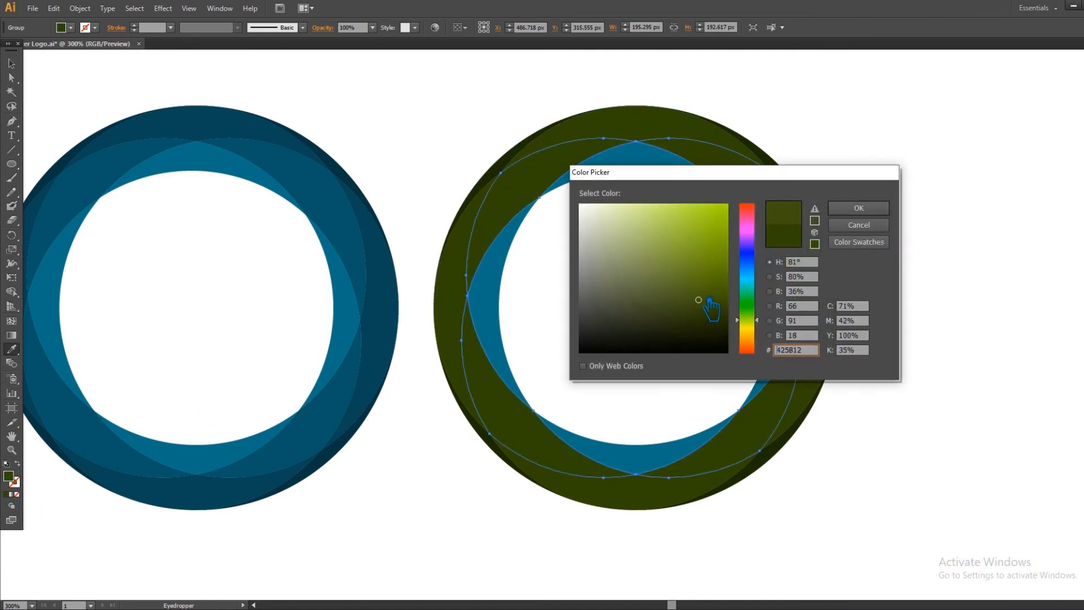
pyautogui.click(859, 207)
pyautogui.click(21, 65)
pyautogui.click(454, 171)
# Copy the middle band's green onto the copied ring's inner-edge pieces and lighten it to a brighter olive green.
pyautogui.click(647, 173)
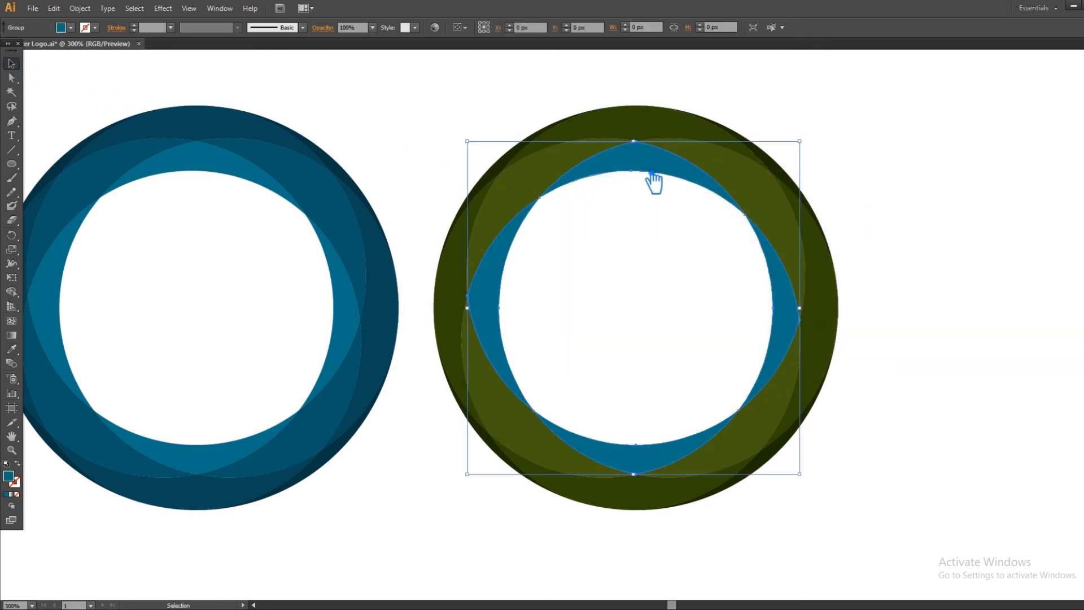
pyautogui.click(13, 350)
pyautogui.click(537, 194)
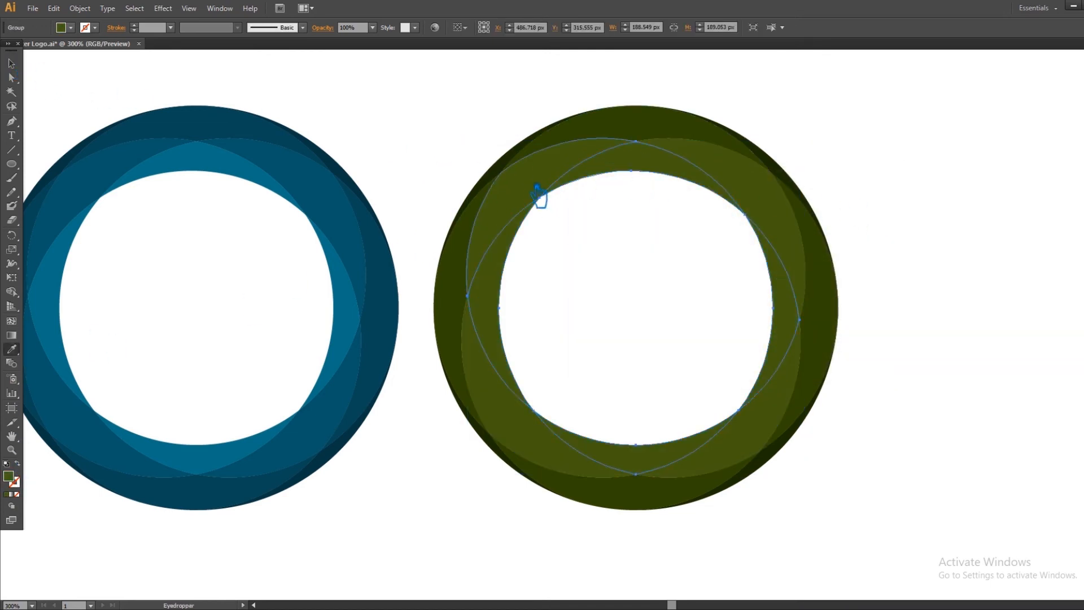
pyautogui.doubleClick(10, 477)
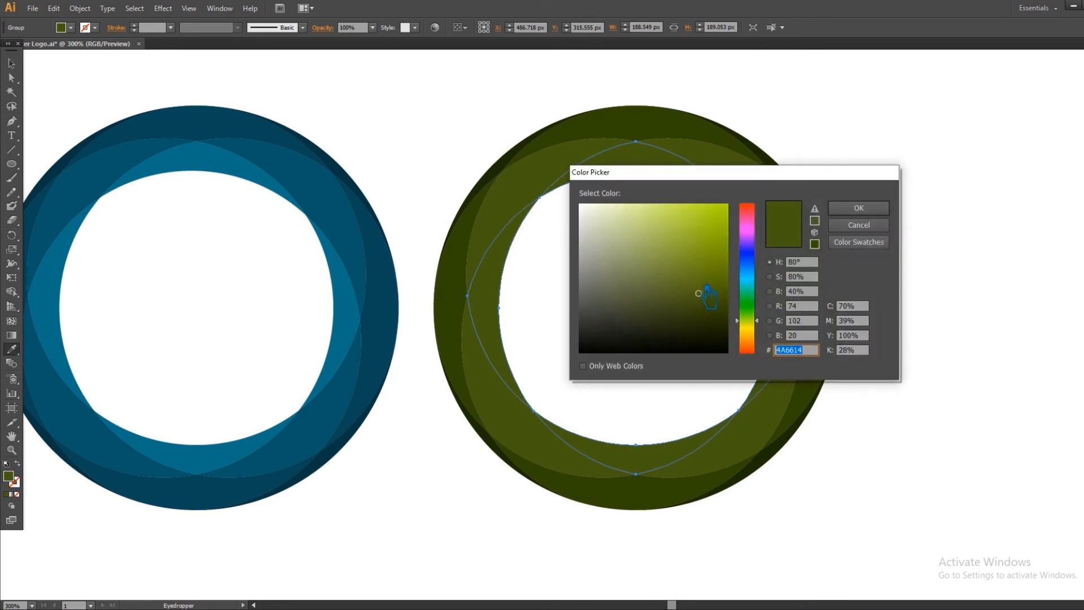
pyautogui.click(692, 270)
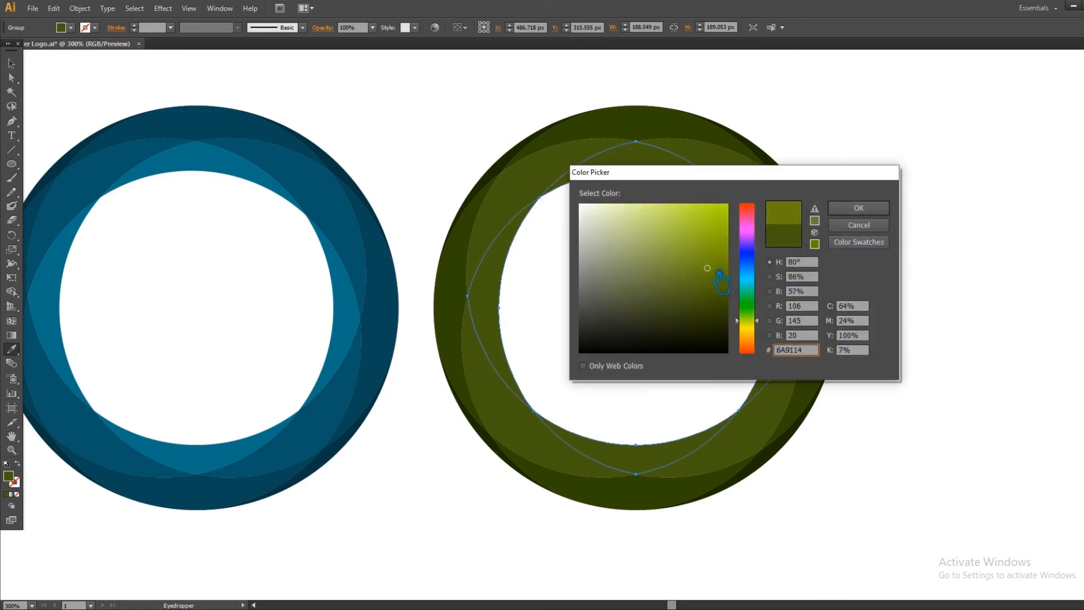
pyautogui.click(858, 208)
pyautogui.press('v')
pyautogui.click(428, 111)
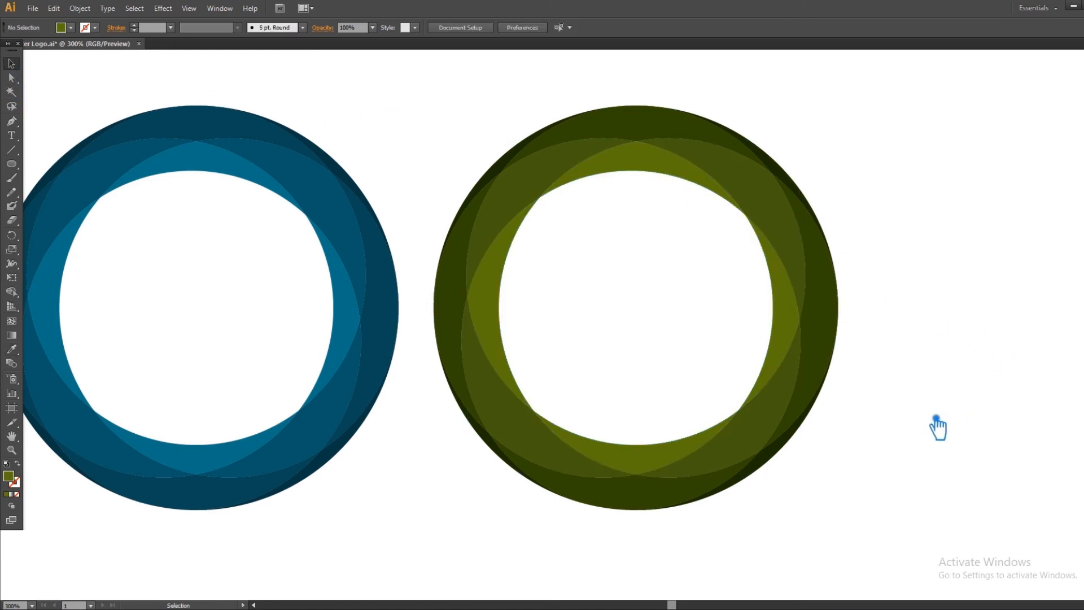
# Group the green ring's pieces and group the blue ring's pieces, keeping each ring a separate object.
pyautogui.hotkey('ctrl', '-')
pyautogui.hotkey('ctrl', '-')
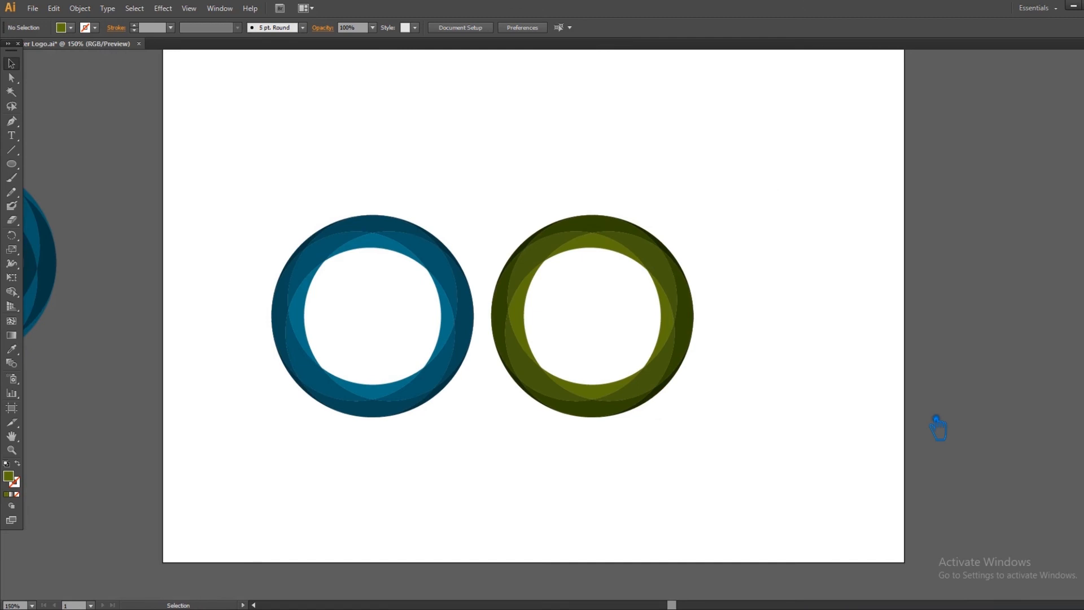
pyautogui.moveTo(849, 414); pyautogui.dragTo(838, 435)
pyautogui.moveTo(777, 499); pyautogui.dragTo(158, 166)
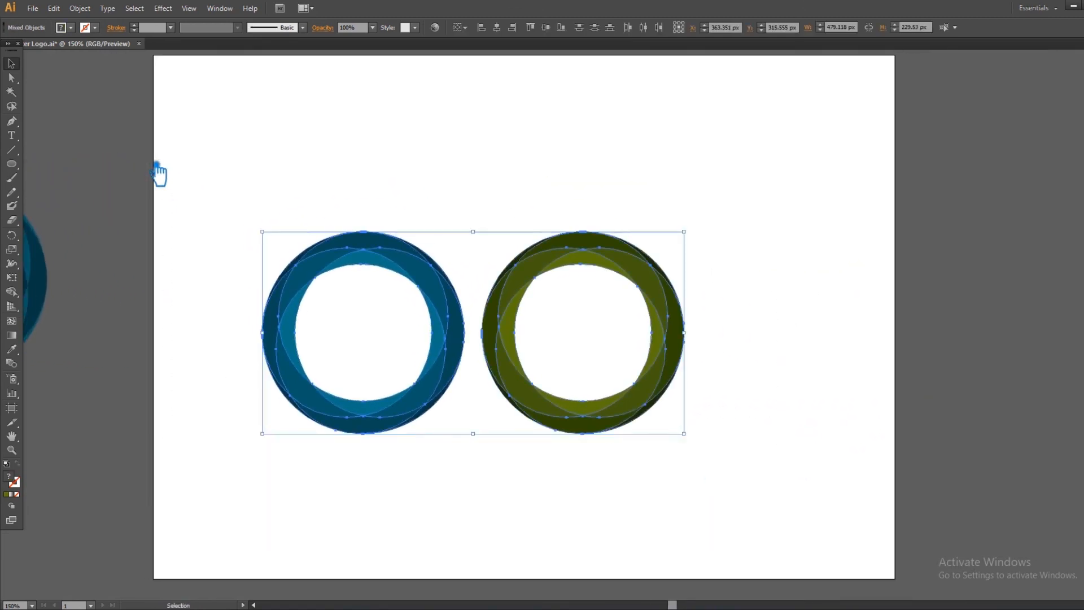
pyautogui.click(675, 220)
pyautogui.moveTo(717, 501); pyautogui.dragTo(493, 149)
pyautogui.press('a')
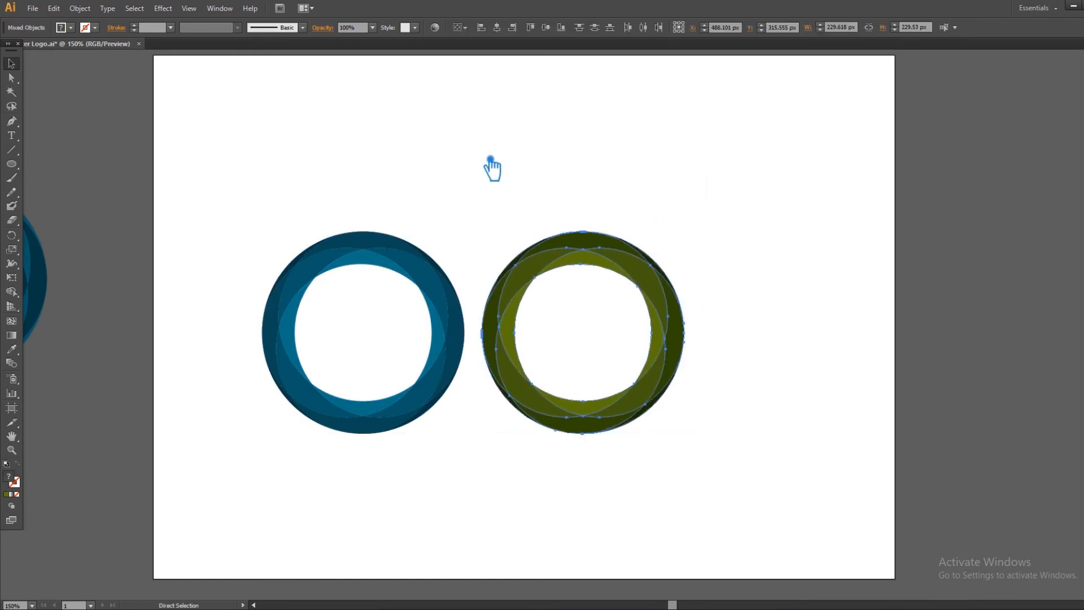
pyautogui.press('v')
pyautogui.moveTo(286, 142); pyautogui.dragTo(436, 481)
pyautogui.press('a')
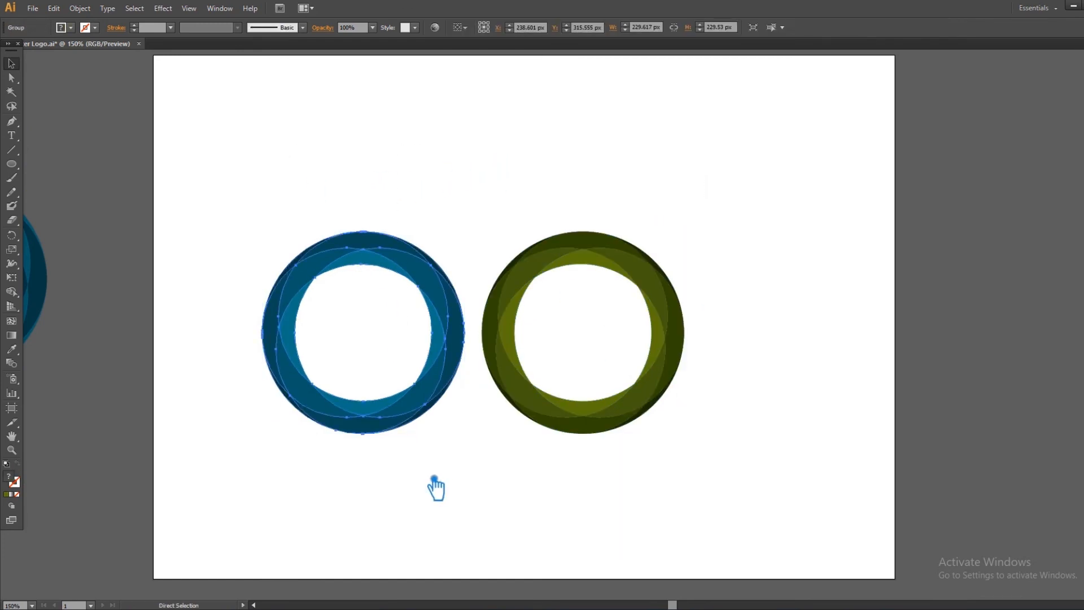
pyautogui.press('v')
pyautogui.click(582, 464)
# Scale both rings down together to about three quarters of their size and move them toward the artboard's centre.
pyautogui.moveTo(678, 450); pyautogui.dragTo(191, 127)
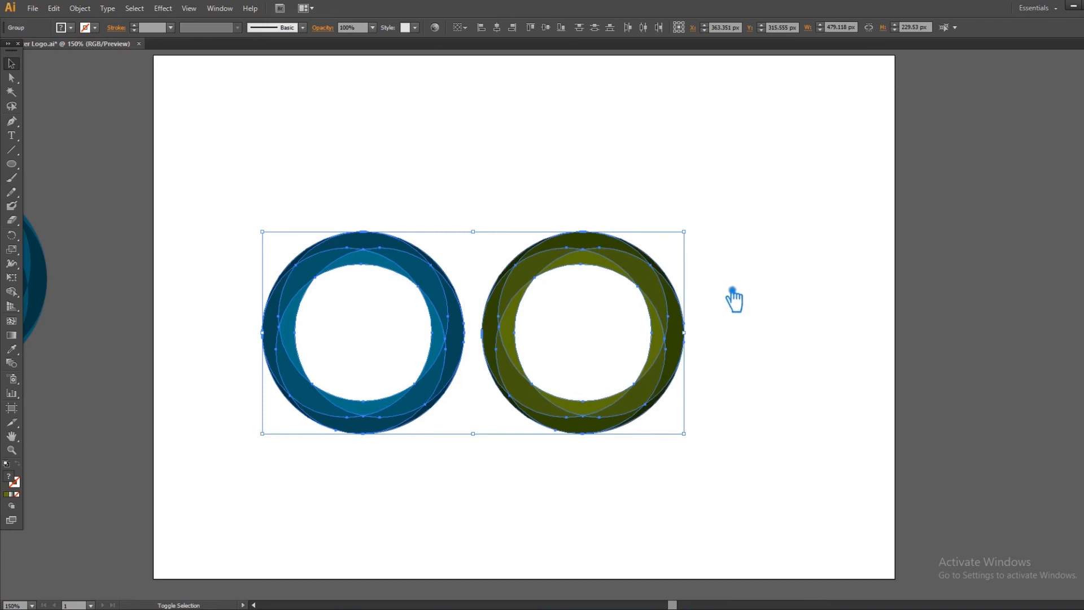
pyautogui.moveTo(697, 238); pyautogui.dragTo(633, 257)
pyautogui.click(672, 339)
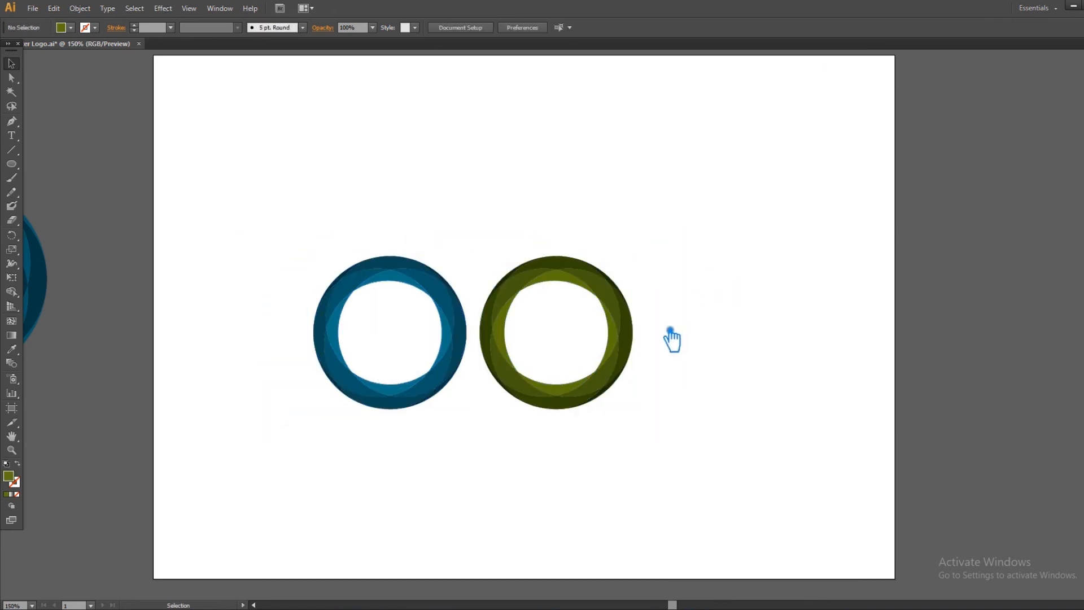
pyautogui.click(636, 366)
pyautogui.moveTo(673, 418); pyautogui.dragTo(363, 286)
pyautogui.moveTo(511, 373); pyautogui.dragTo(548, 349)
pyautogui.click(743, 364)
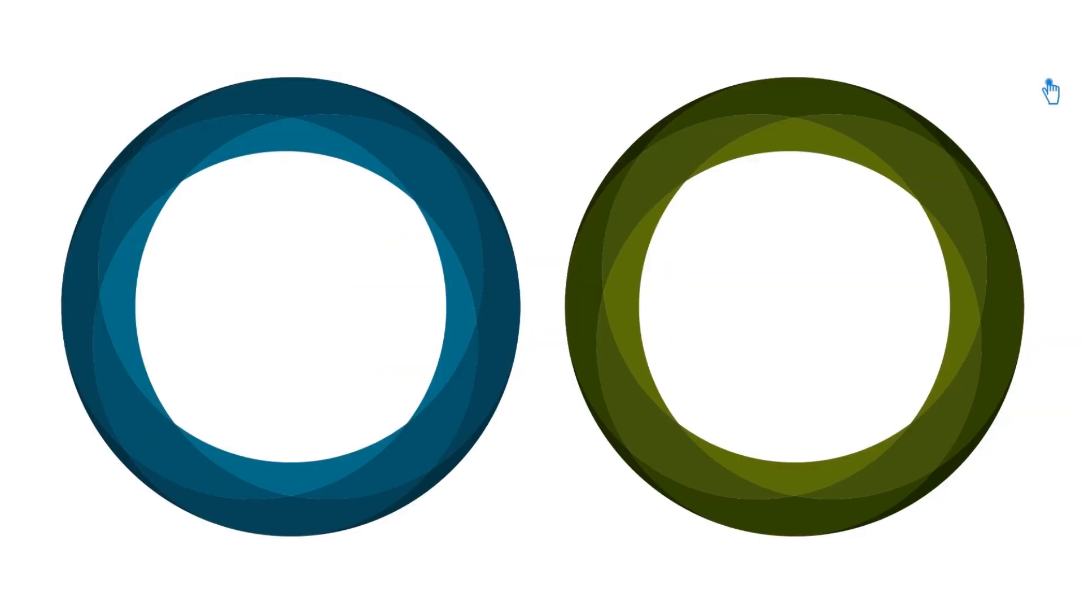